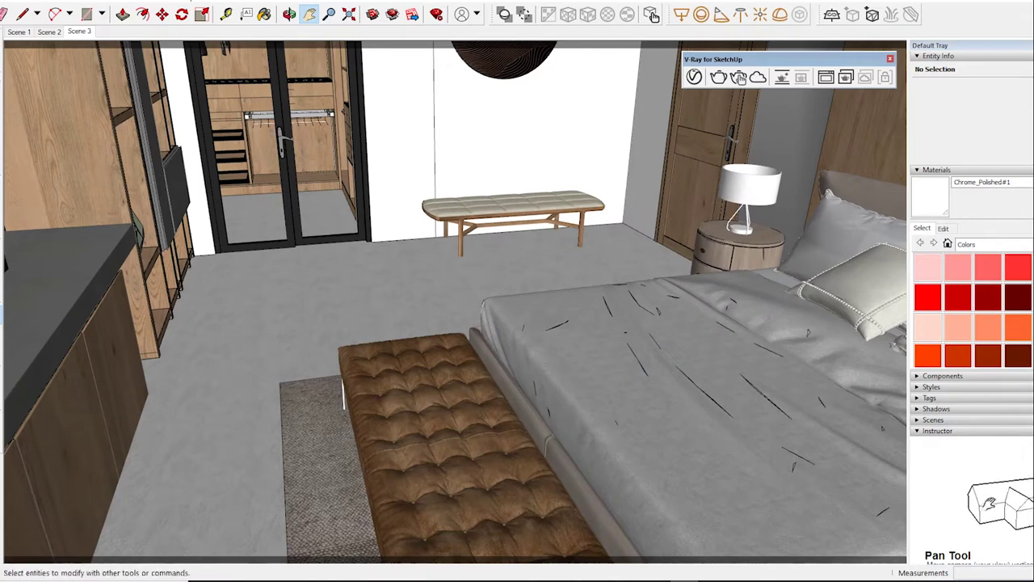
# - Open the V-Ray Asset Editor and display a scene material's BRDF settings and preview
pyautogui.press('space')
pyautogui.click(694, 76)
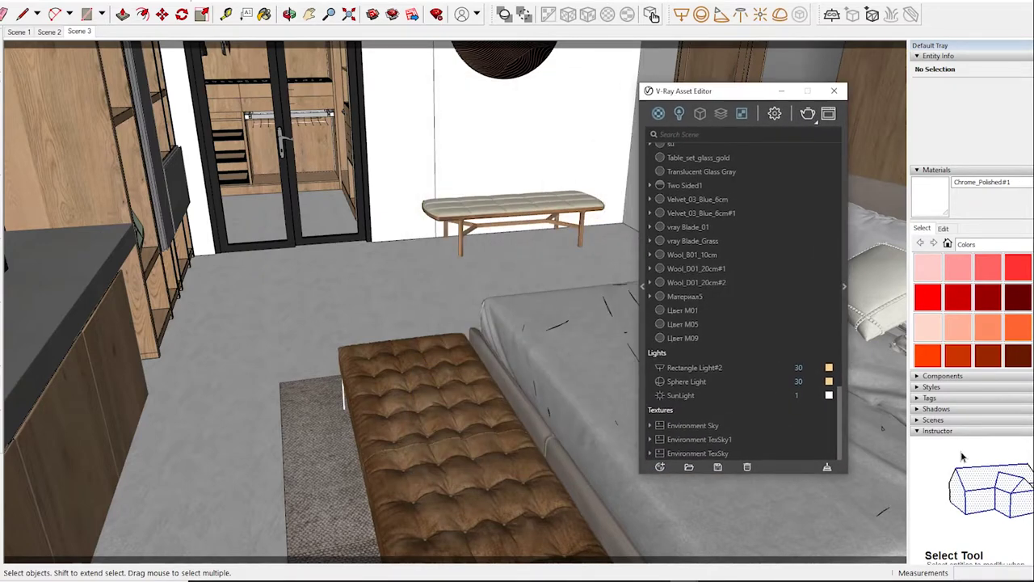
pyautogui.click(844, 285)
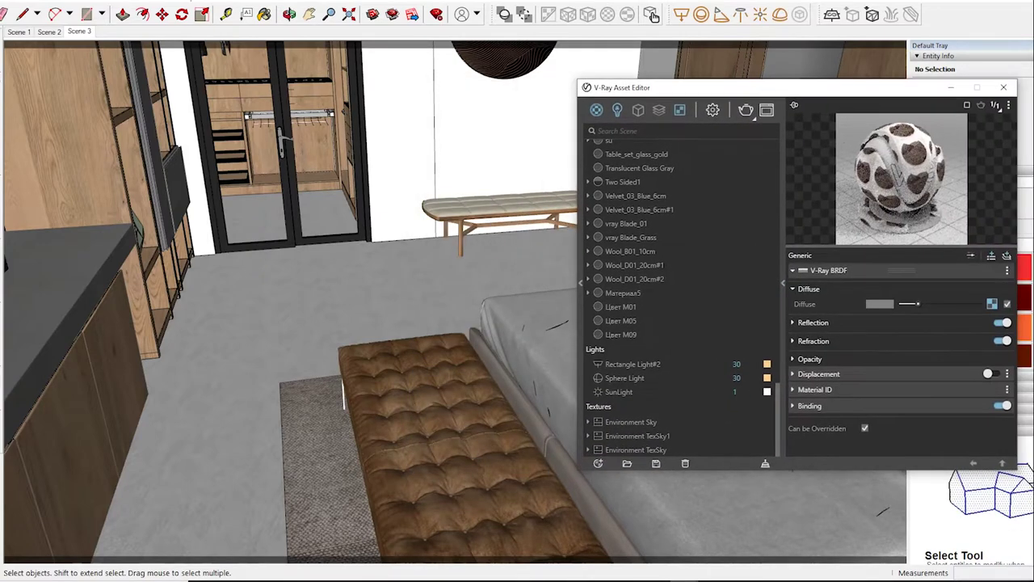
# - Sample Cladding Stucco White and set its reflection glossiness to 0.95
pyautogui.click(983, 483)
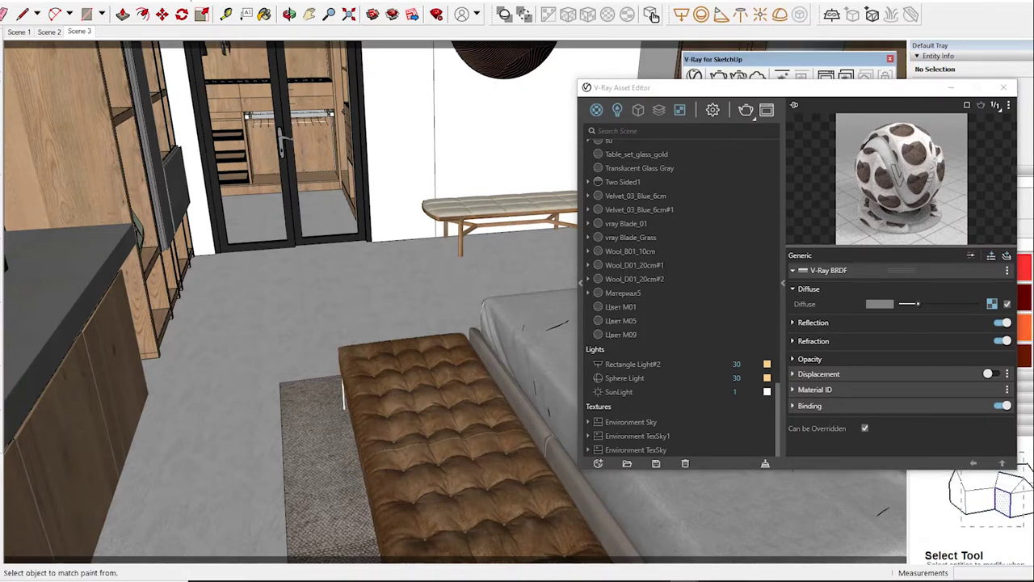
pyautogui.press('b')
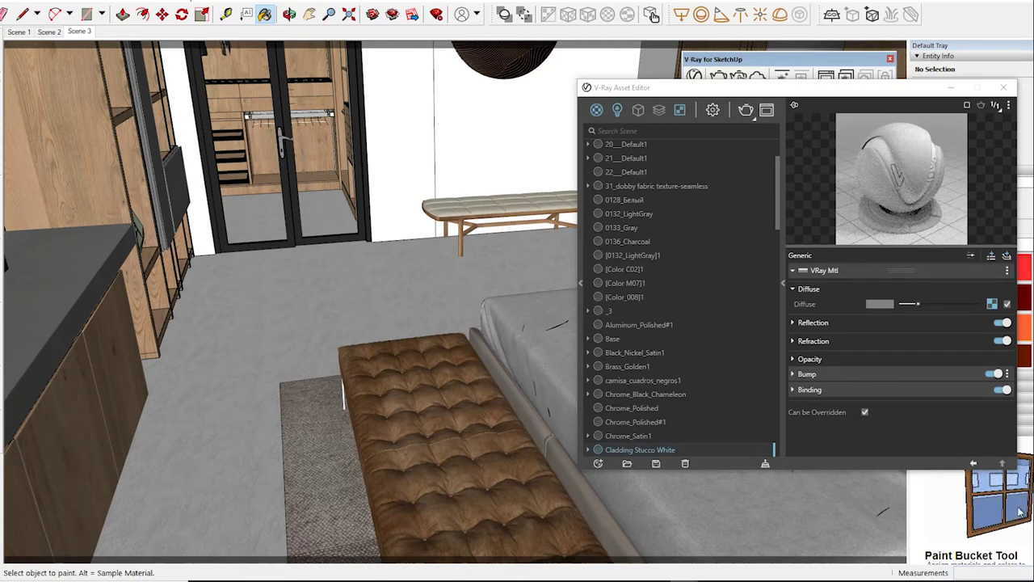
pyautogui.click(813, 322)
pyautogui.write('0.95')
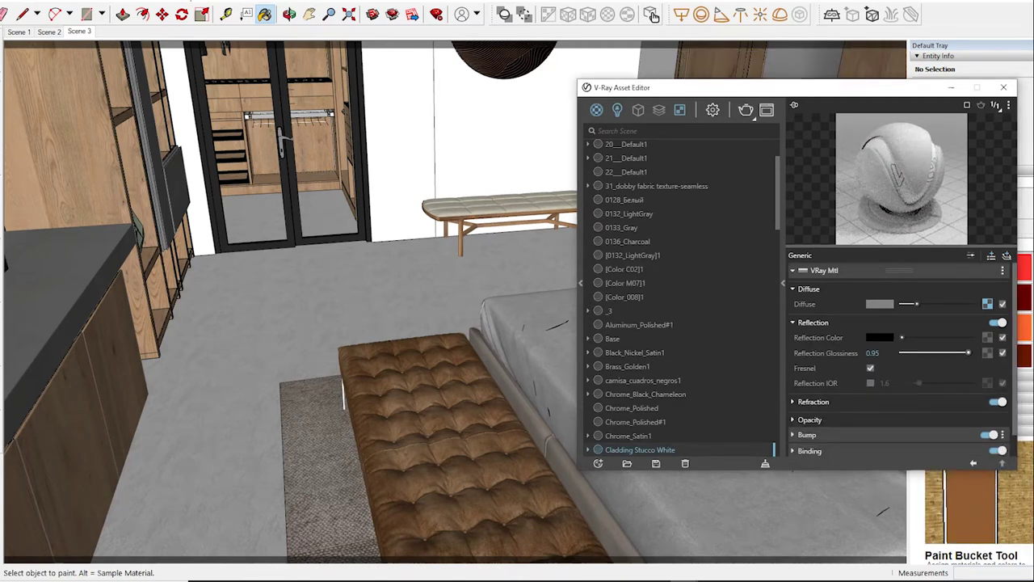
pyautogui.scroll(-2, 896, 364)
pyautogui.scroll(2, 897, 364)
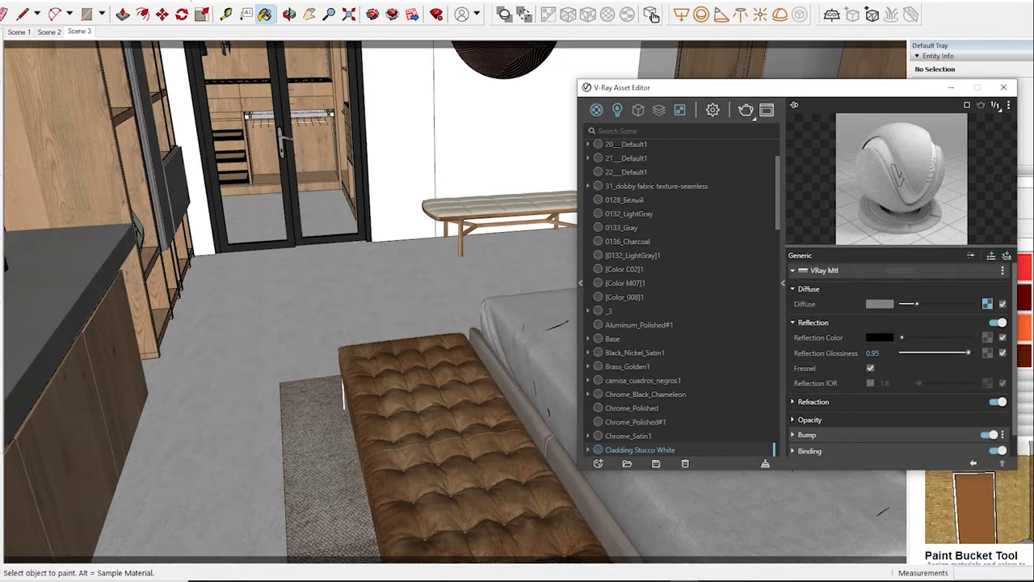
# - Paint the tufted bench with Material~1 at 0.5 reflection glossiness, then sample Wool_D01_20cm#1
pyautogui.click(1019, 464)
pyautogui.keyDown('alt'); pyautogui.click(1019, 464); pyautogui.keyUp('alt')
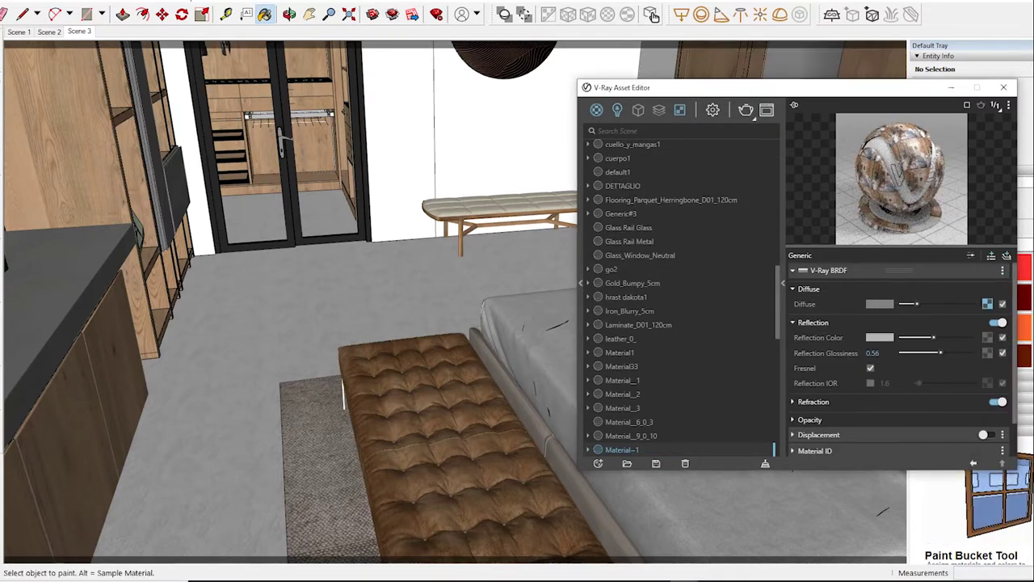
pyautogui.moveTo(939, 352); pyautogui.dragTo(943, 353)
pyautogui.click(420, 420)
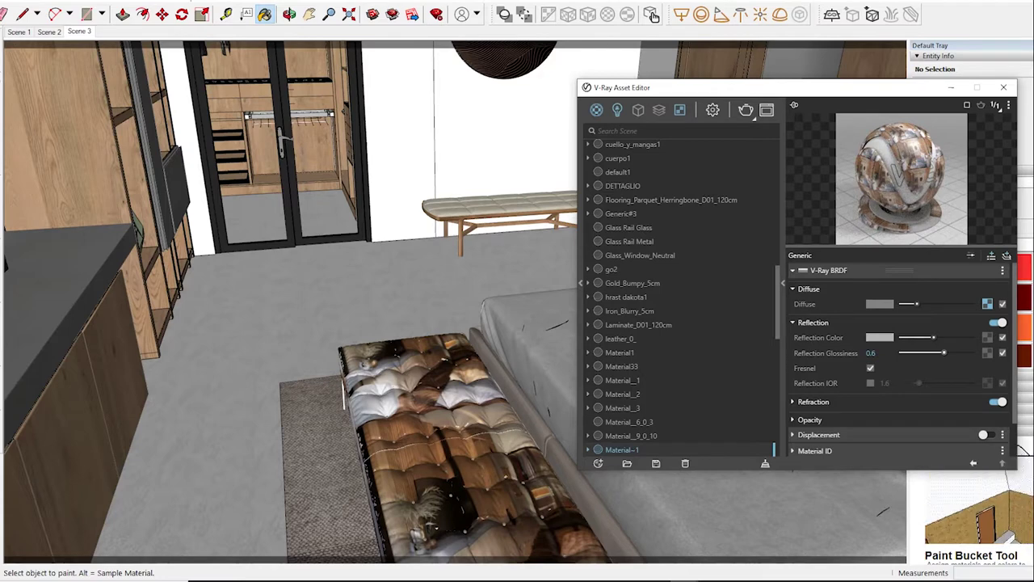
pyautogui.moveTo(944, 352); pyautogui.dragTo(937, 353)
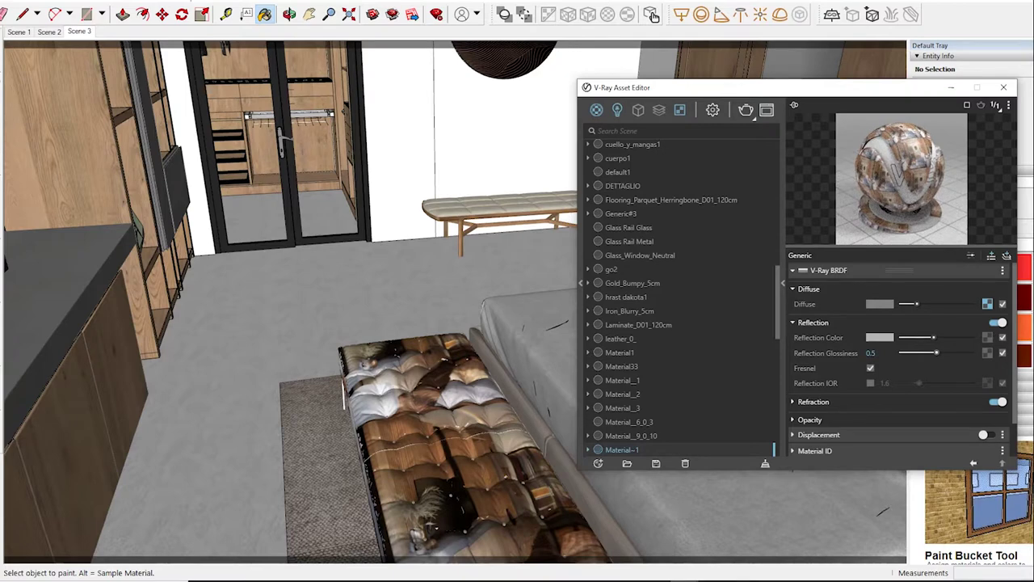
pyautogui.click(992, 492)
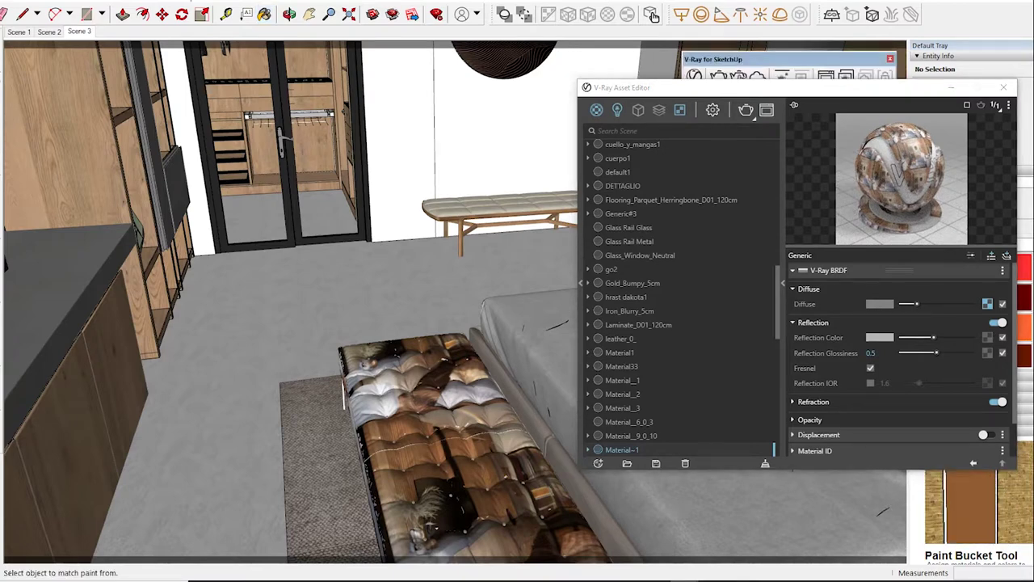
pyautogui.click(634, 449)
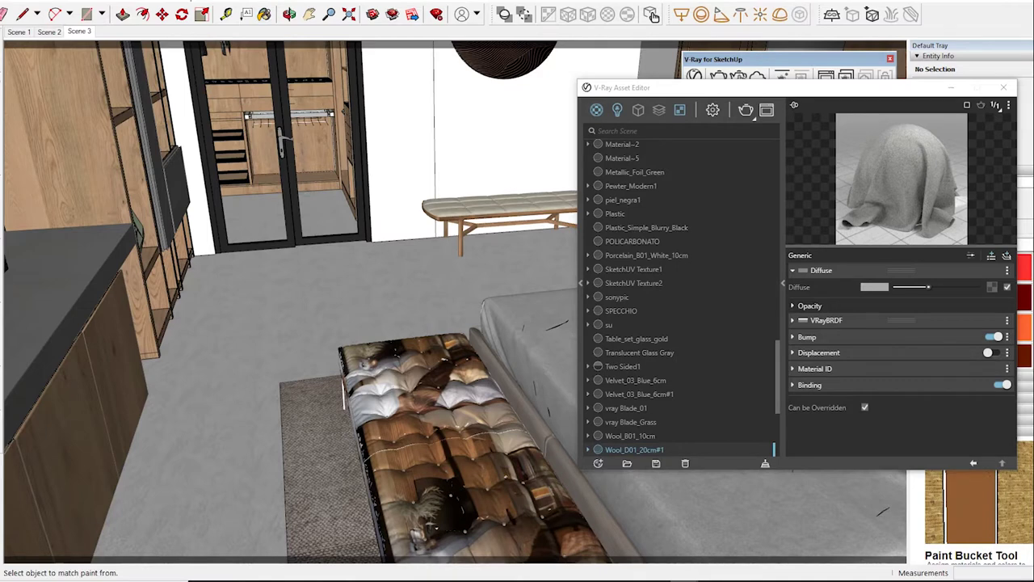
# - Sample Concrete_Reflective_A01_2m, preview it on a sphere and set reflection glossiness to 0.75
pyautogui.moveTo(323, 323); pyautogui.dragTo(388, 315, button='middle')
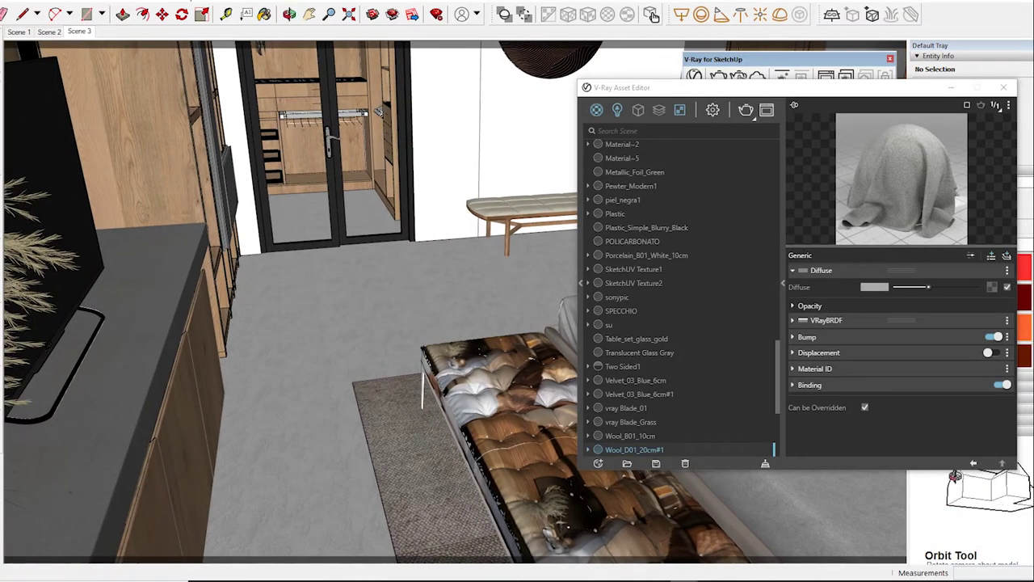
pyautogui.keyDown('alt'); pyautogui.click(388, 315); pyautogui.keyUp('alt')
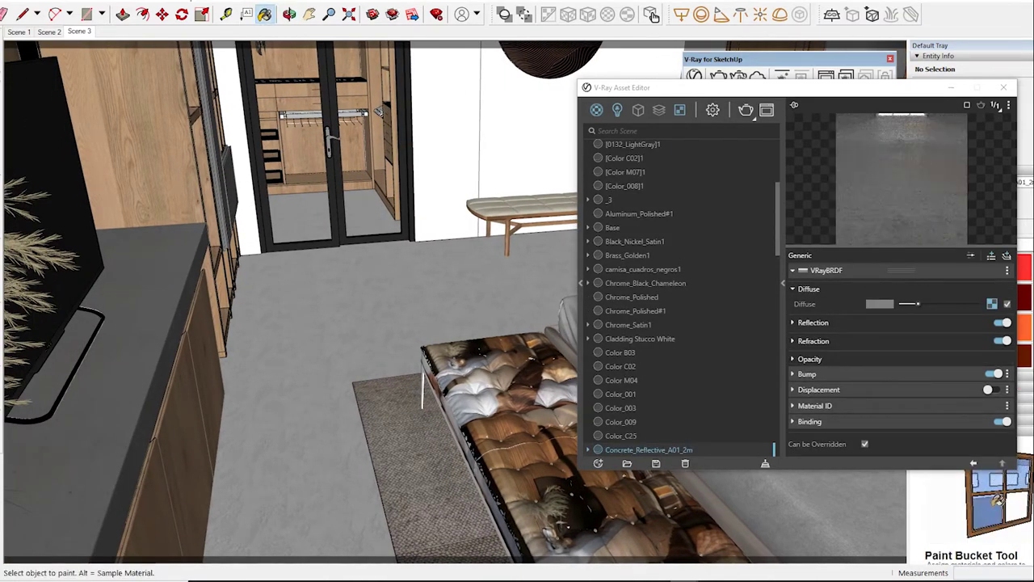
pyautogui.click(966, 105)
pyautogui.click(937, 150)
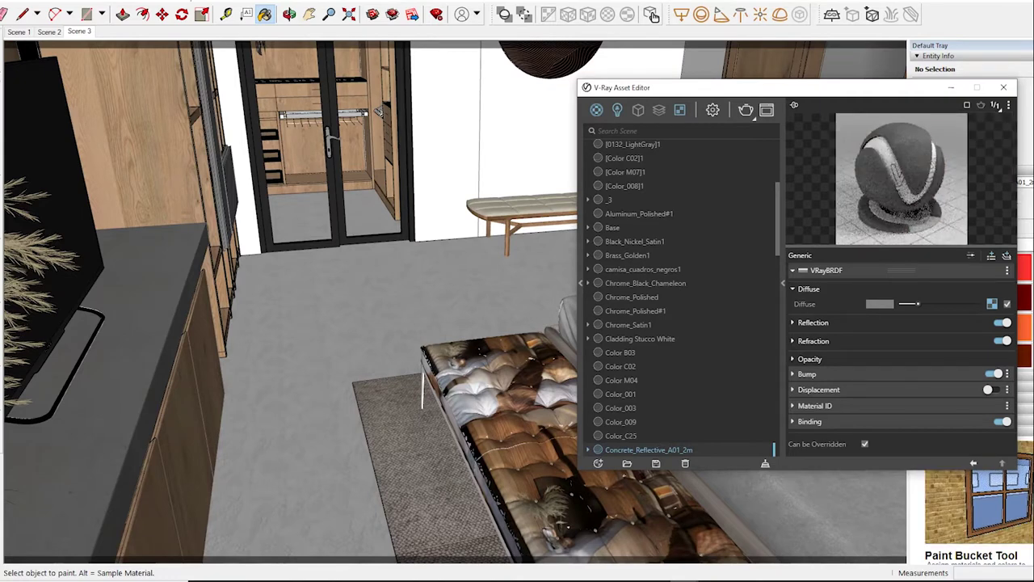
pyautogui.click(813, 322)
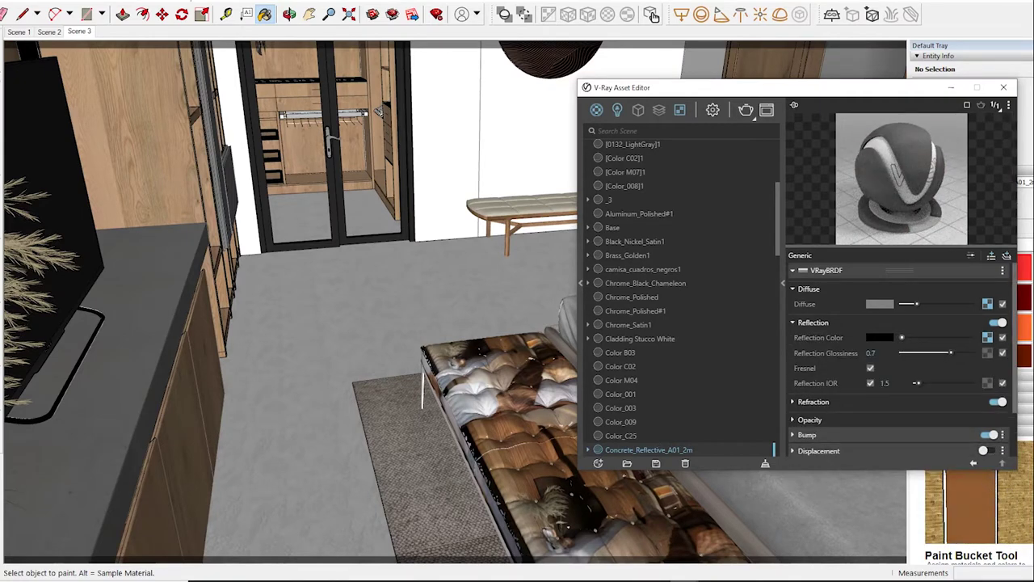
pyautogui.moveTo(950, 353); pyautogui.dragTo(954, 353)
pyautogui.click(651, 14)
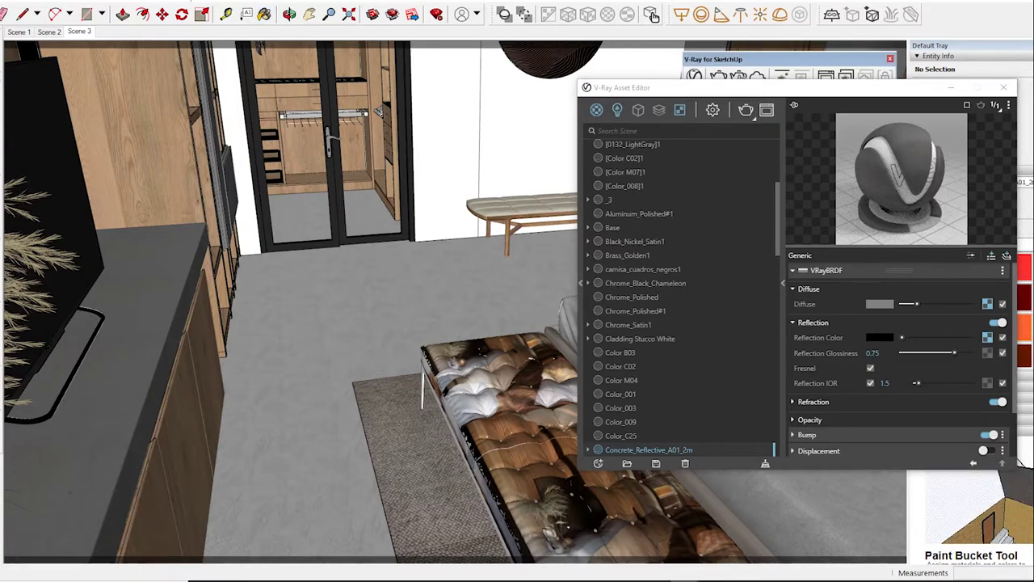
# - Sample the bed's Wool_D01_20cm#1 material and then the Base material
pyautogui.moveTo(517, 324); pyautogui.dragTo(404, 323, button='middle')
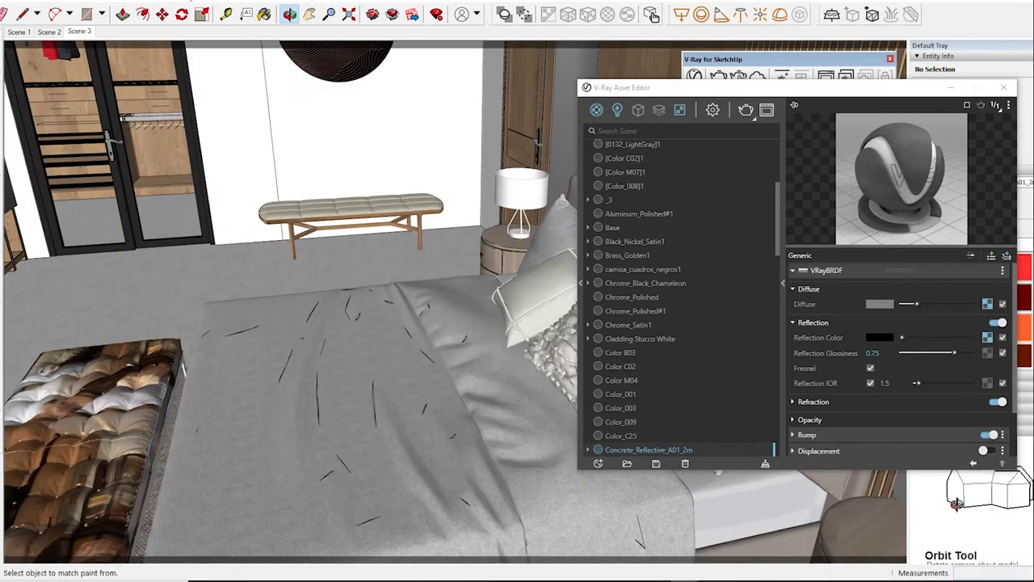
pyautogui.keyDown('alt'); pyautogui.click(364, 388); pyautogui.keyUp('alt')
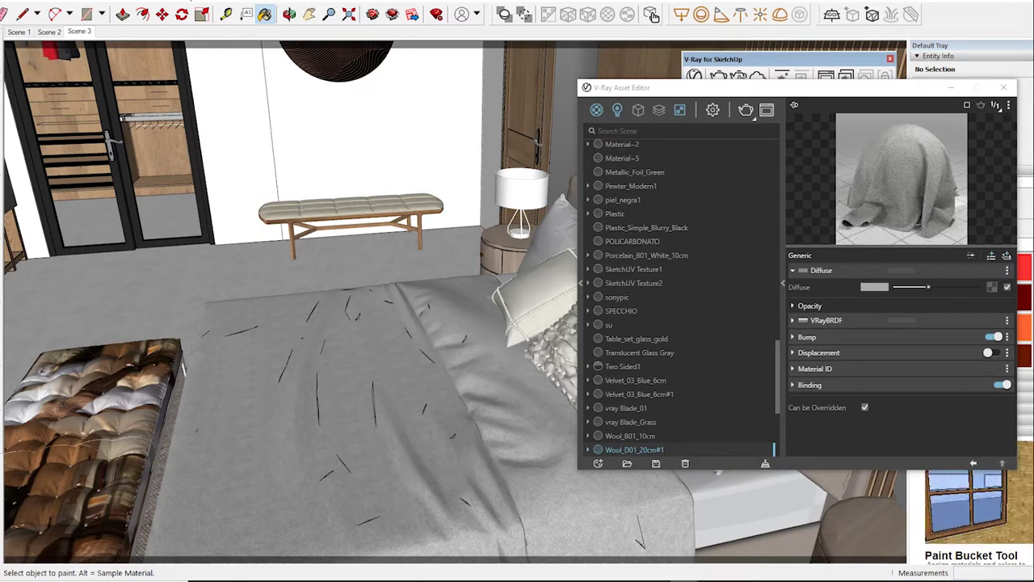
pyautogui.press('alt')
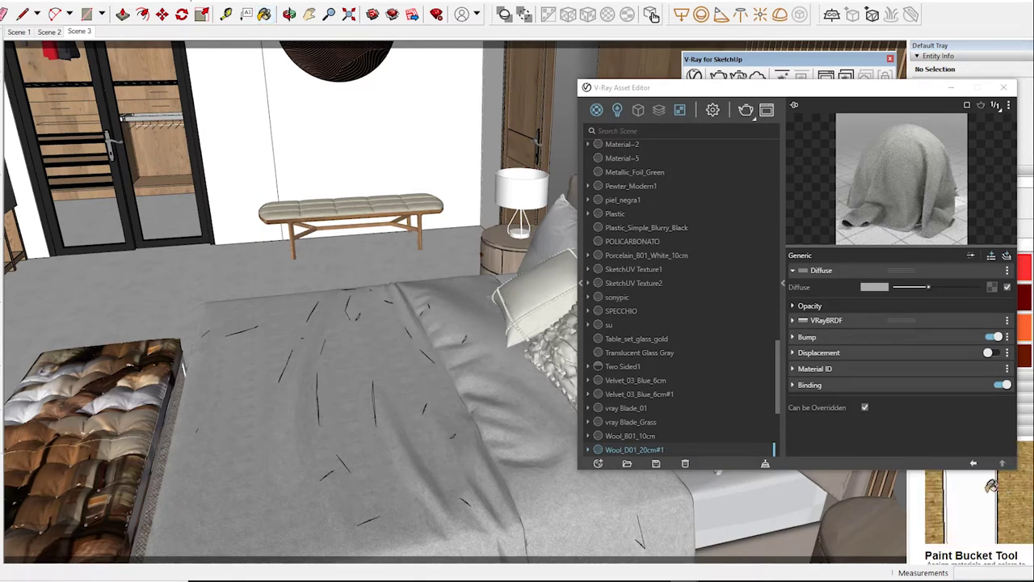
pyautogui.press('alt')
pyautogui.keyDown('alt'); pyautogui.click(998, 480); pyautogui.keyUp('alt')
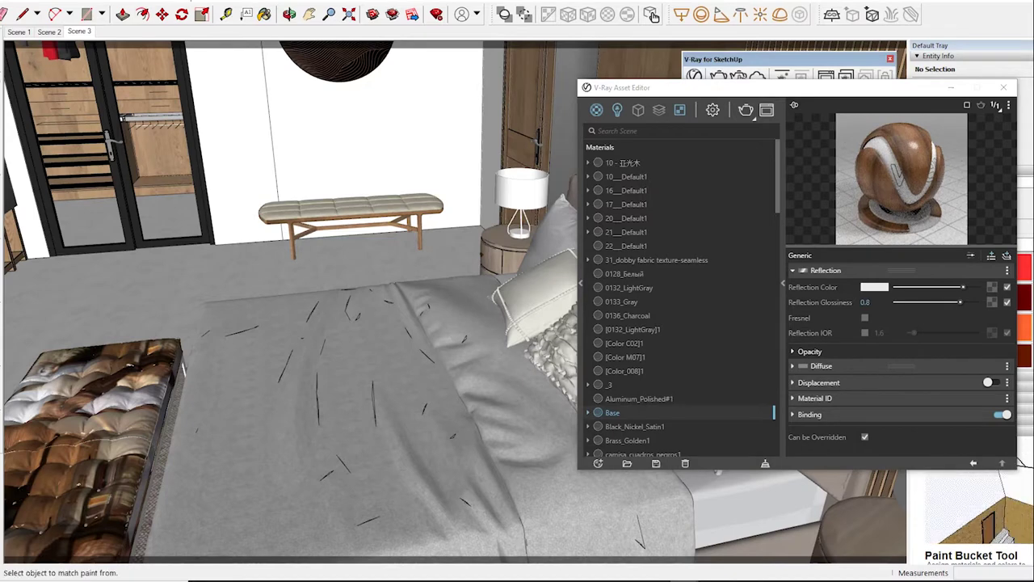
pyautogui.moveTo(404, 323); pyautogui.dragTo(425, 317, button='middle')
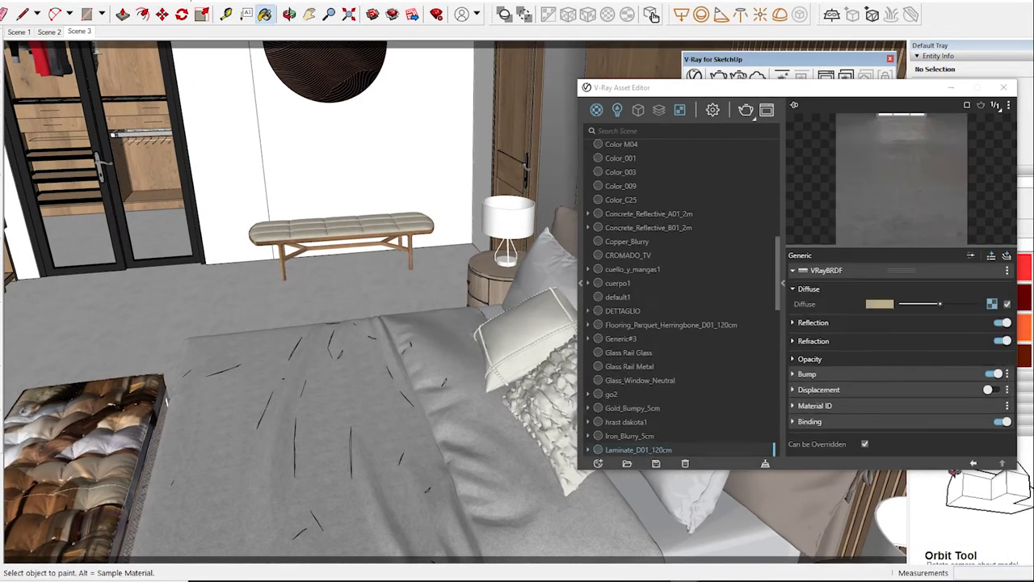
# - Preview the laminate material on a ball and brighten its reflection colour
pyautogui.click(995, 105)
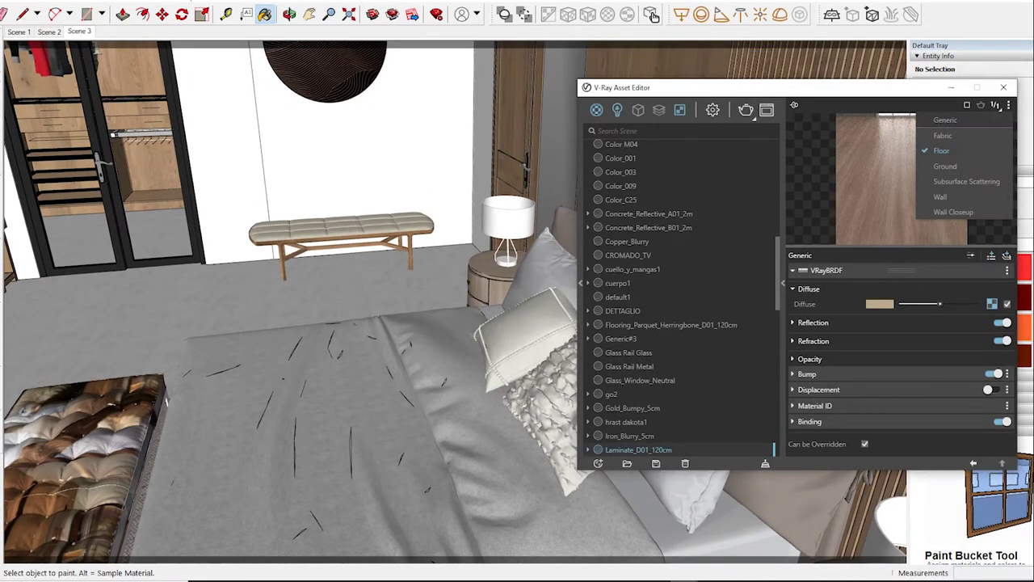
pyautogui.click(966, 139)
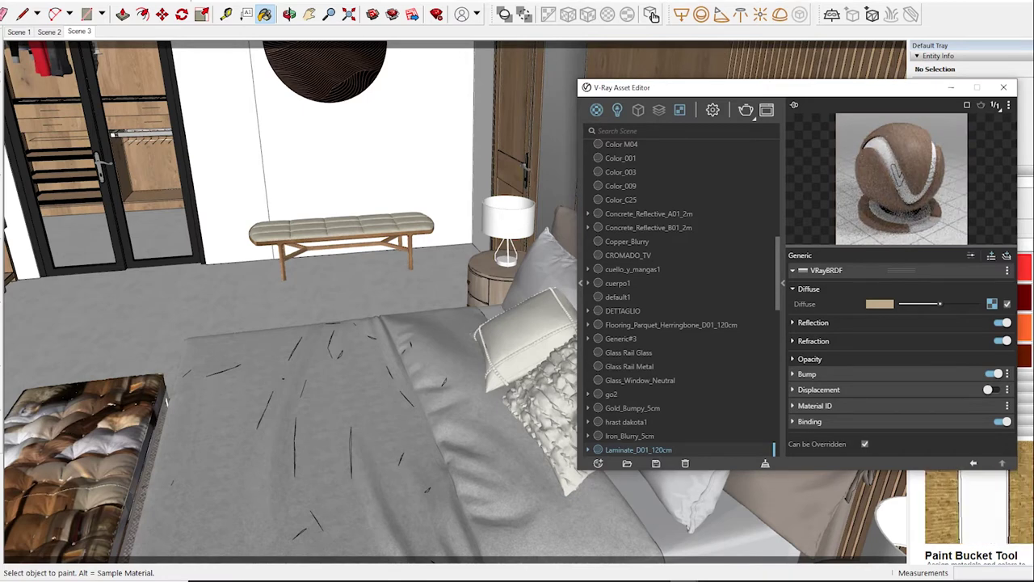
pyautogui.click(813, 322)
pyautogui.moveTo(919, 336); pyautogui.dragTo(924, 337)
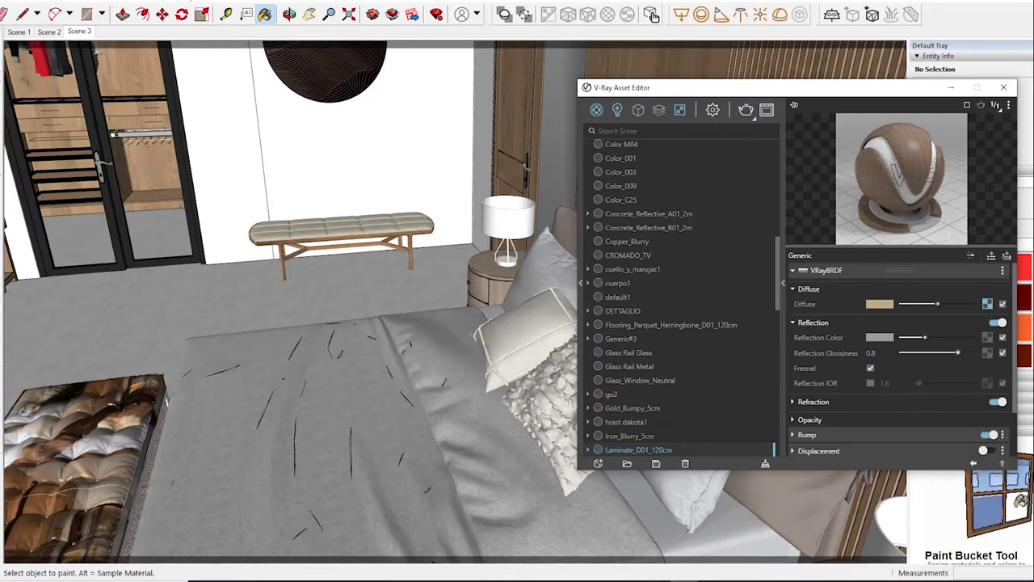
# - Open the spotted fabric material's reflection settings, with glossiness at 0.8
pyautogui.moveTo(404, 323); pyautogui.dragTo(501, 364, button='middle')
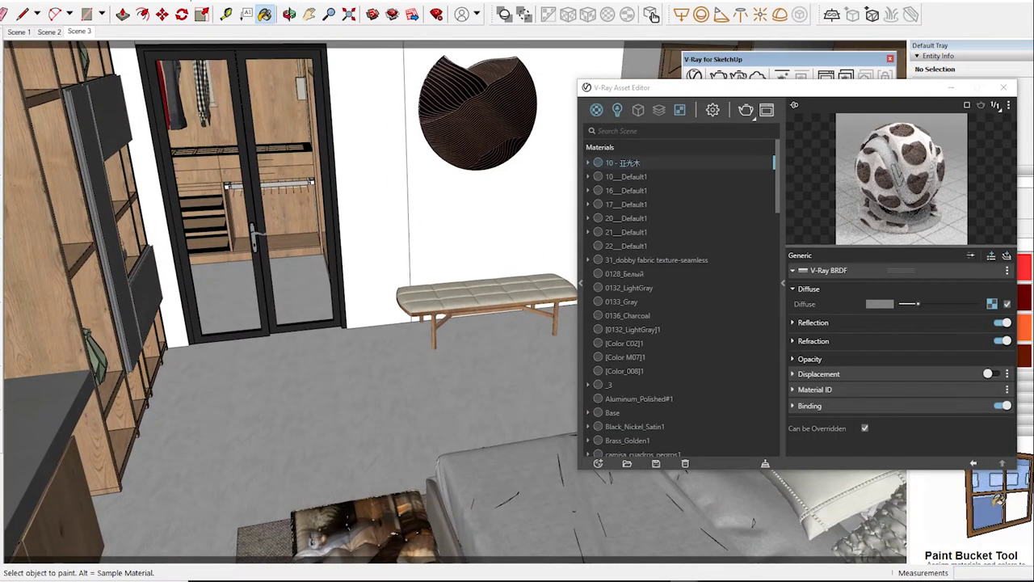
pyautogui.click(793, 323)
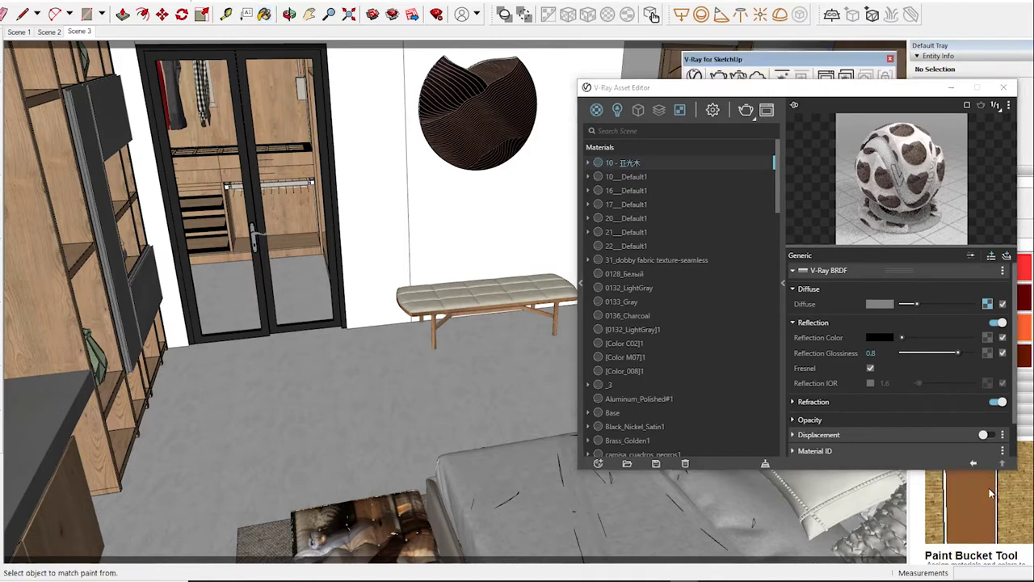
pyautogui.moveTo(291, 323); pyautogui.dragTo(420, 299, button='middle')
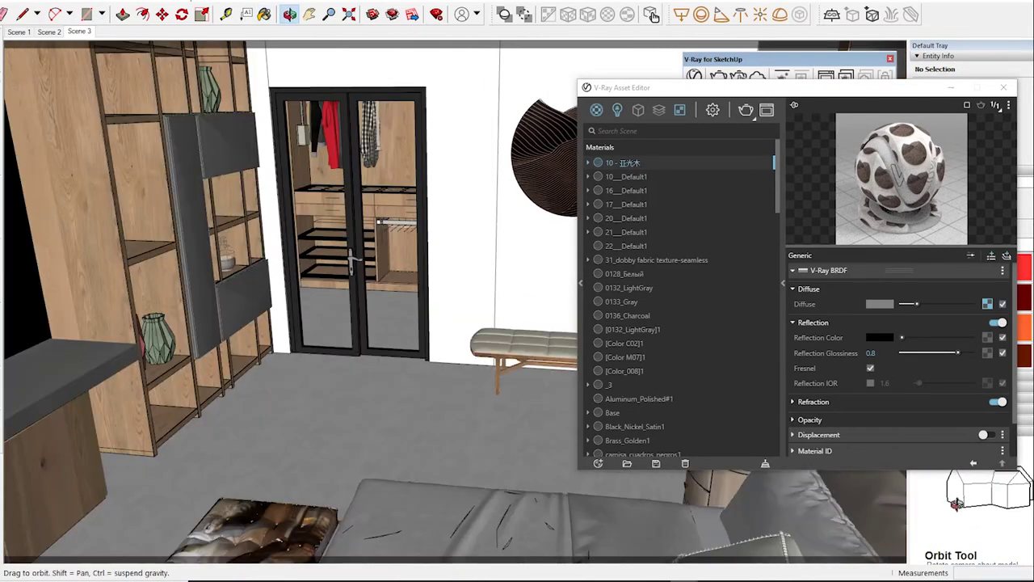
# - Raise the hrast dakota1 wood's reflection glossiness to 0.8
pyautogui.keyDown('alt'); pyautogui.click(388, 194); pyautogui.keyUp('alt')
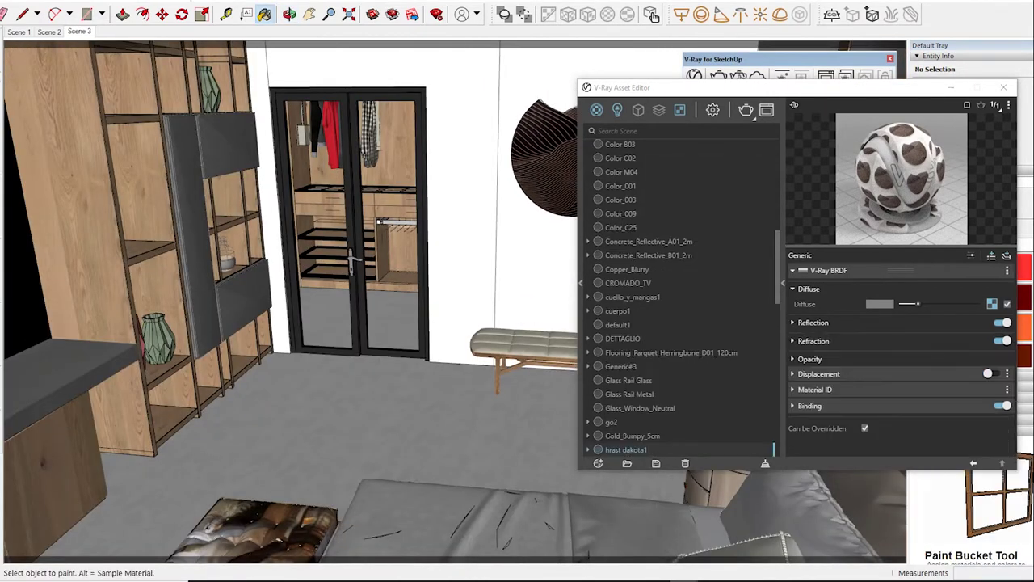
pyautogui.click(812, 322)
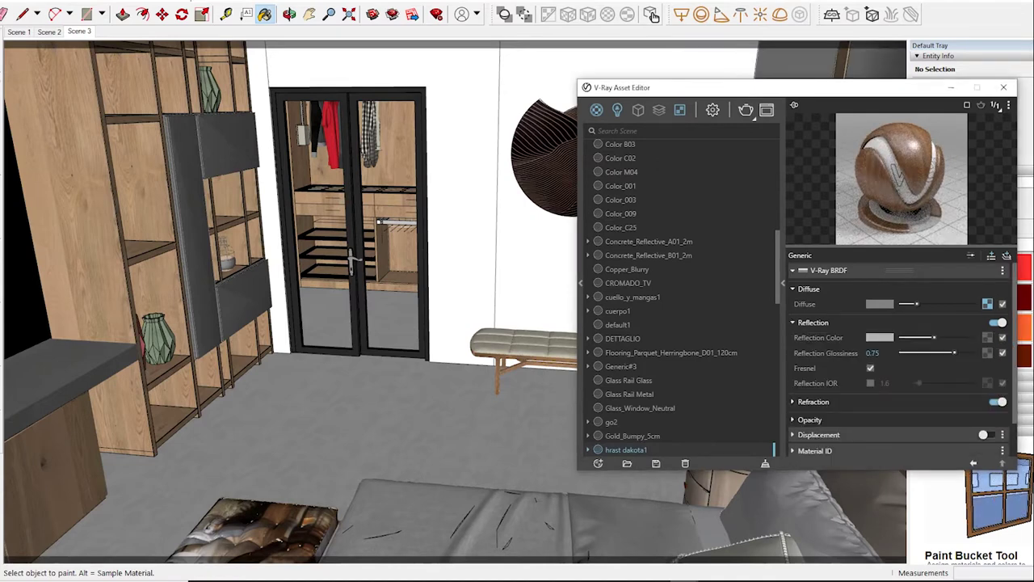
pyautogui.moveTo(954, 353); pyautogui.dragTo(957, 353)
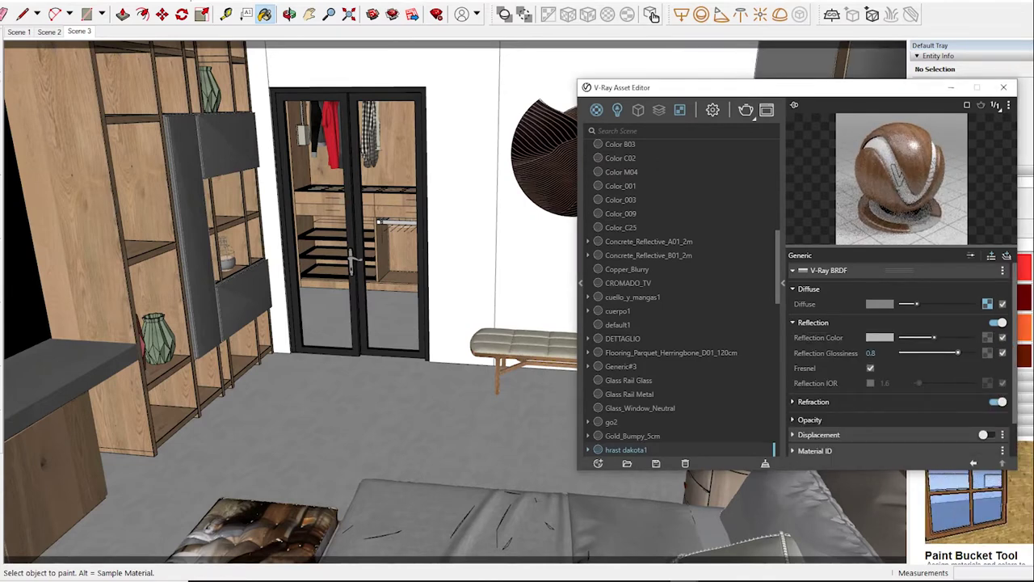
# - Set Translucent Glass Gray's reflection glossiness to 0.95
pyautogui.keyDown('alt'); pyautogui.click(363, 315); pyautogui.keyUp('alt')
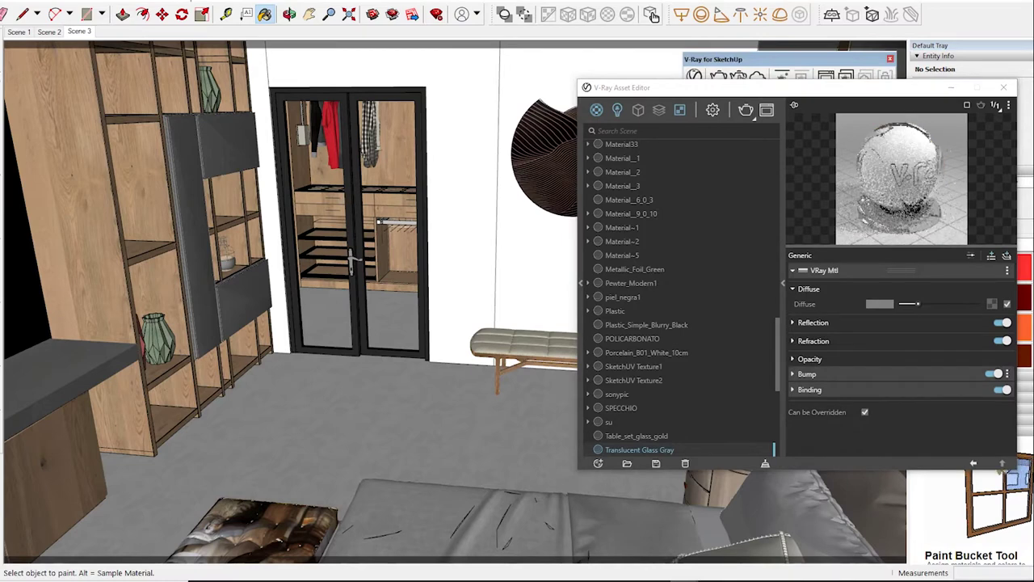
pyautogui.click(813, 322)
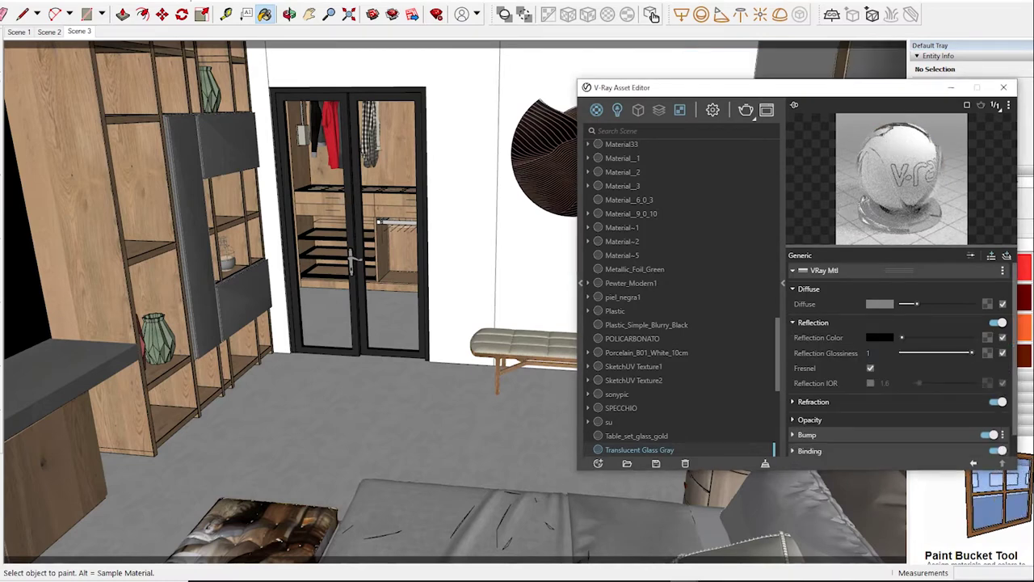
pyautogui.write('0.95')
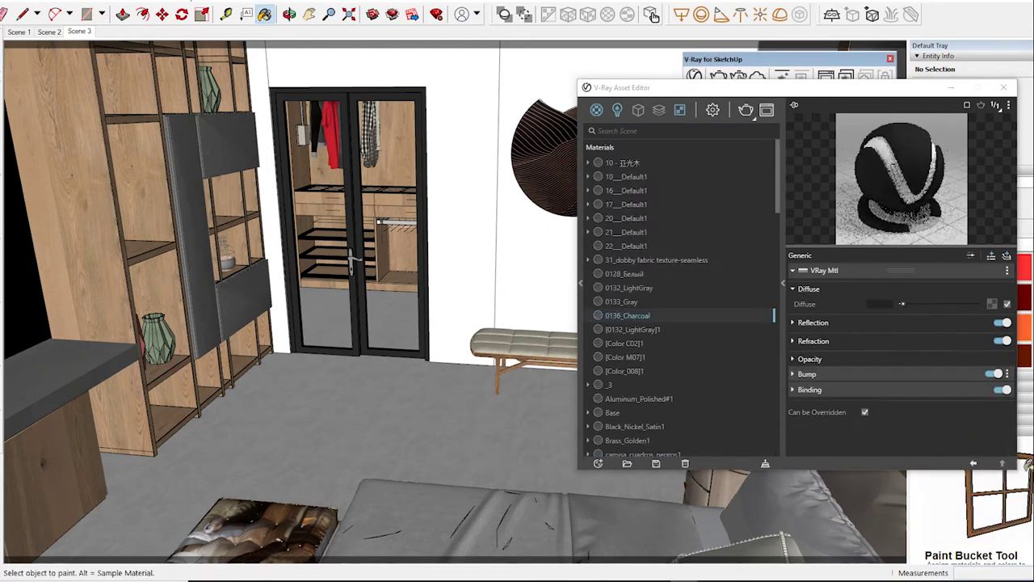
# - Give 0136_Charcoal a brighter reflection colour with glossiness 0.9
pyautogui.click(813, 323)
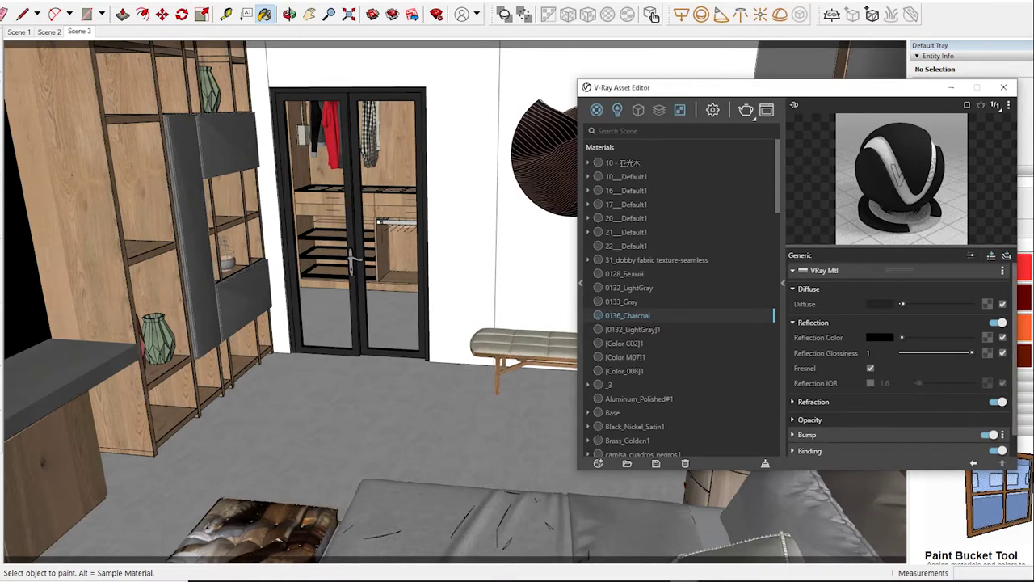
pyautogui.moveTo(971, 353); pyautogui.dragTo(964, 353)
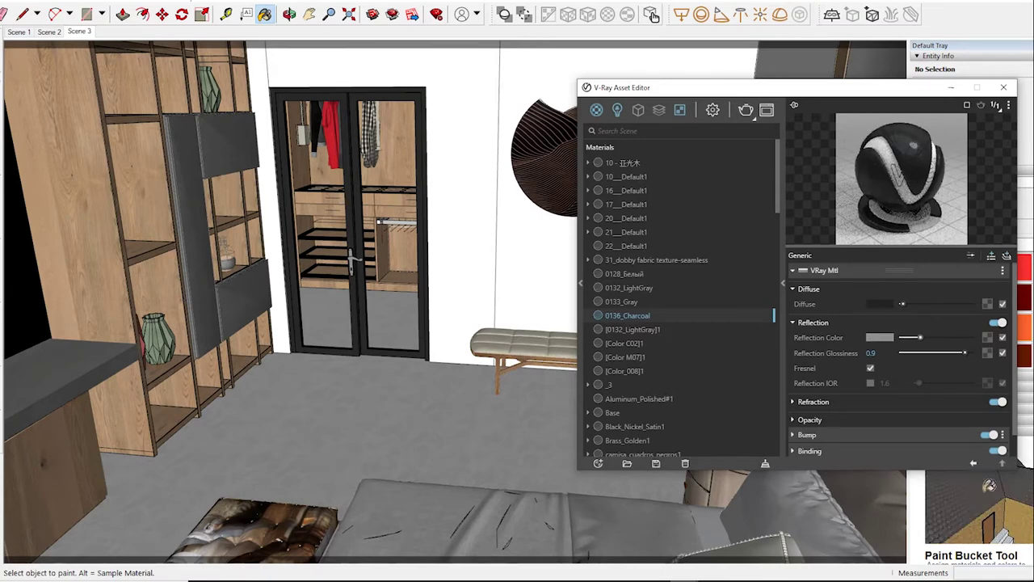
pyautogui.press('alt')
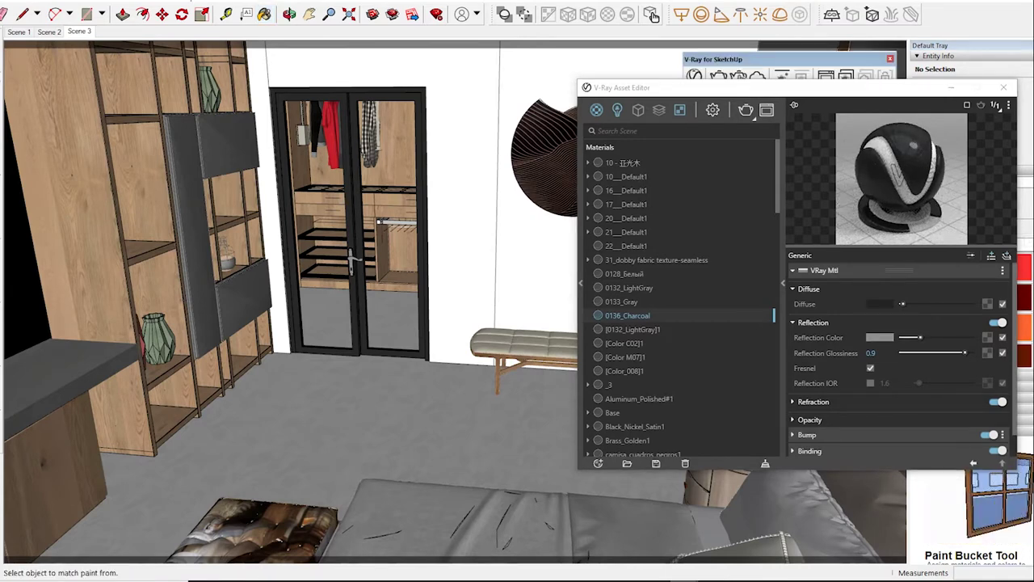
pyautogui.moveTo(388, 283); pyautogui.dragTo(549, 278, button='middle')
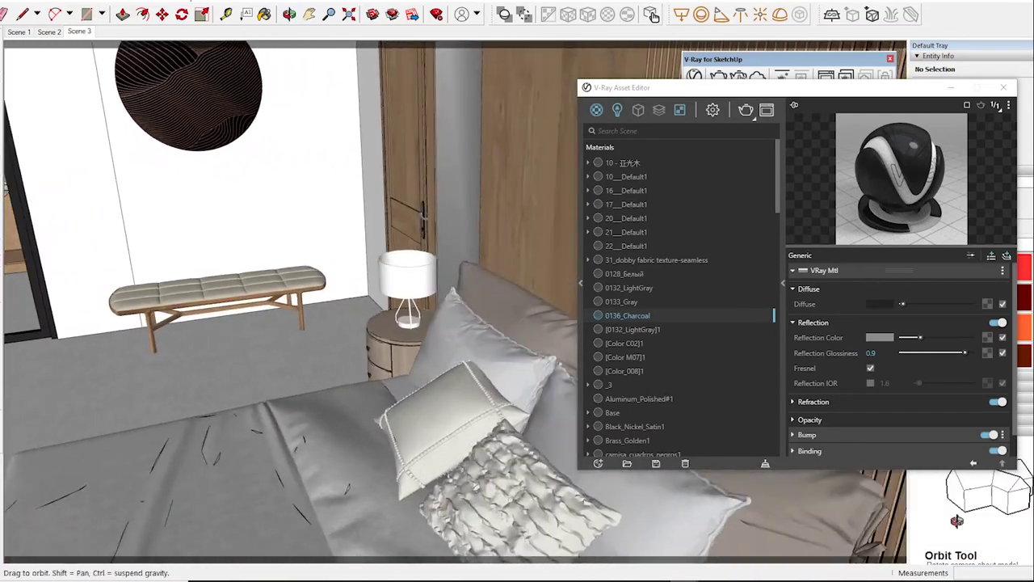
pyautogui.moveTo(549, 277)
pyautogui.mouseDown(button='middle')
pyautogui.moveTo(570, 282)
pyautogui.moveTo(525, 275)
pyautogui.mouseUp(button='middle')
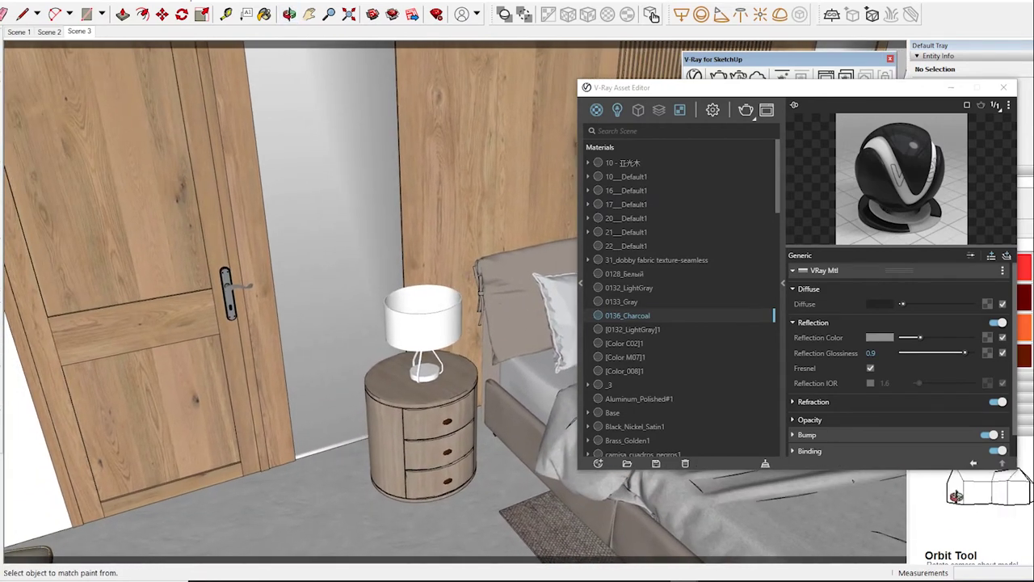
# - Sample 0133_Gray and lighten its reflection colour to light grey
pyautogui.click(621, 301)
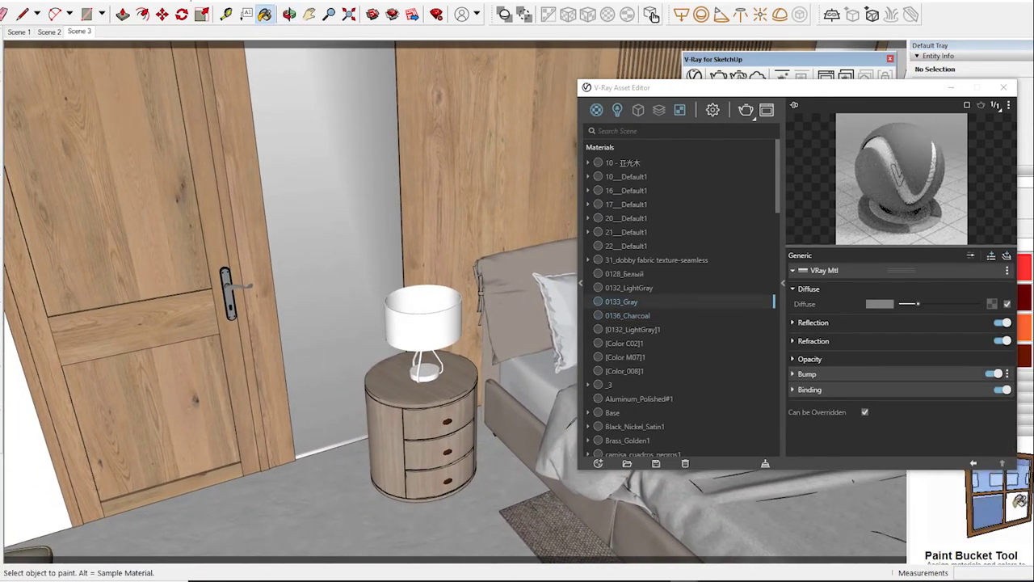
pyautogui.click(813, 323)
pyautogui.moveTo(903, 337); pyautogui.dragTo(934, 337)
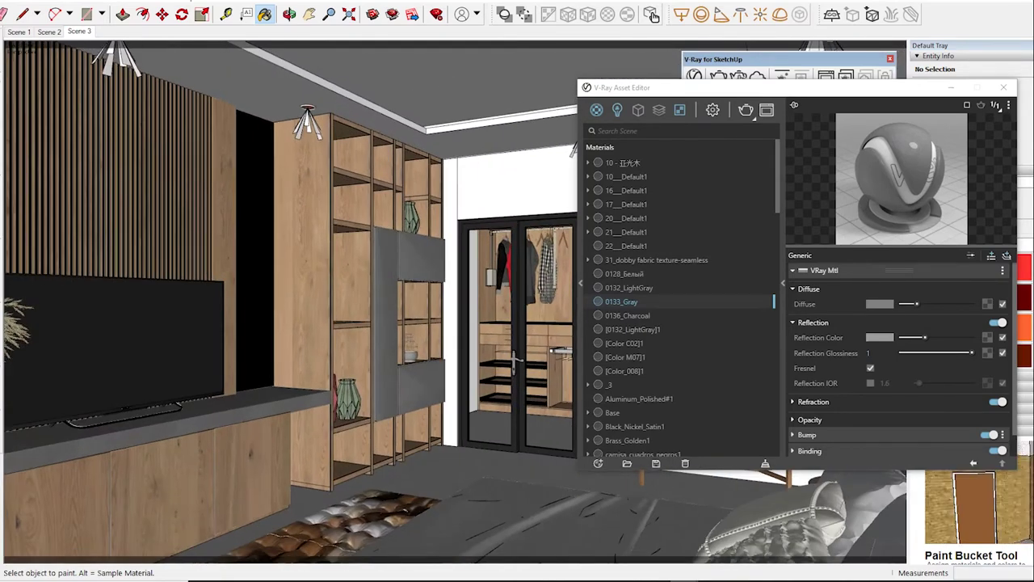
# - Pick up the ceiling lamp's orange Color B03 material
pyautogui.press('alt')
pyautogui.scroll(5, 307, 122)
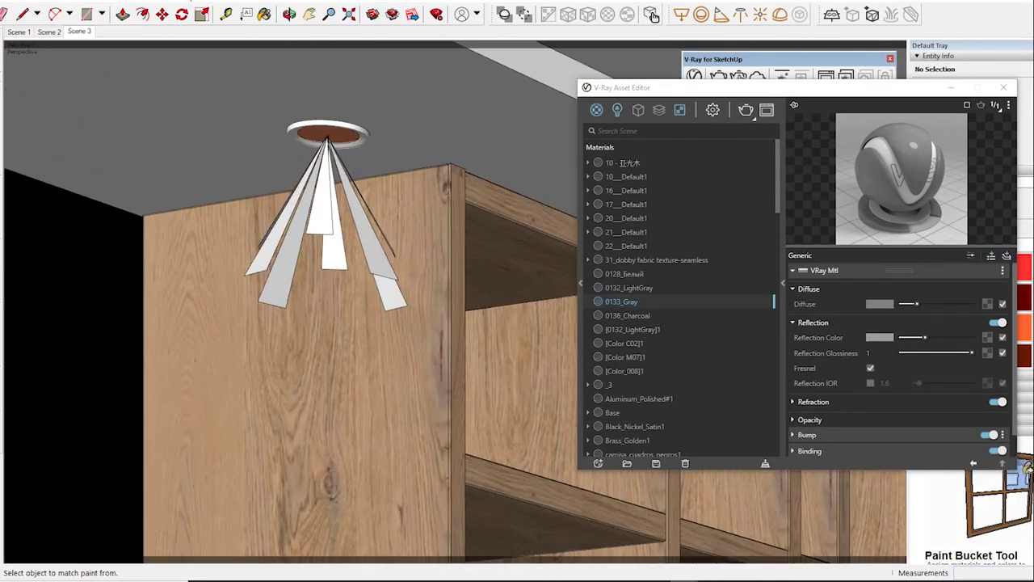
pyautogui.keyDown('alt'); pyautogui.click(327, 136); pyautogui.keyUp('alt')
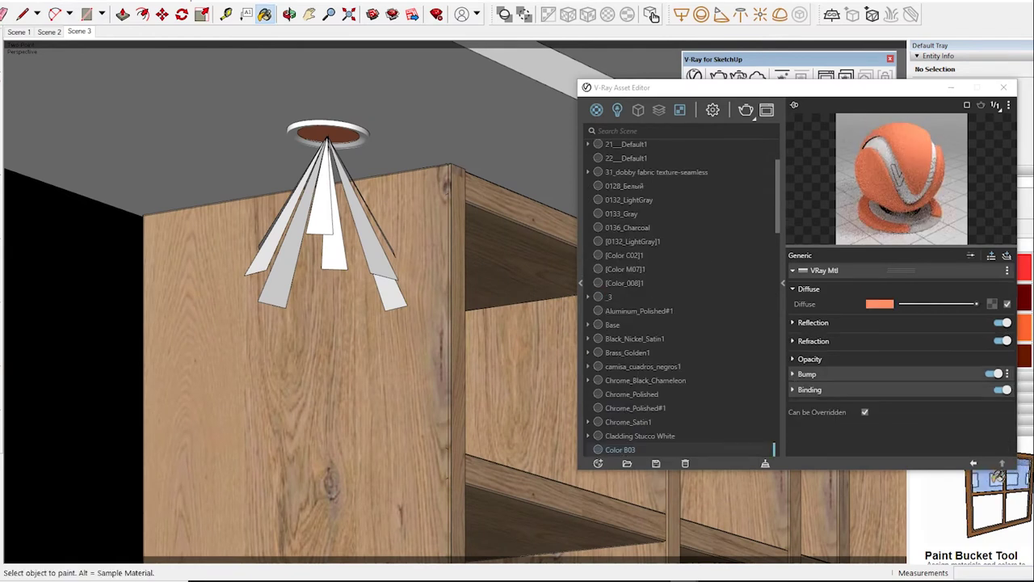
# - Add an Emissive layer at intensity 20 to Color B03 and return to Scene 3
pyautogui.click(991, 304)
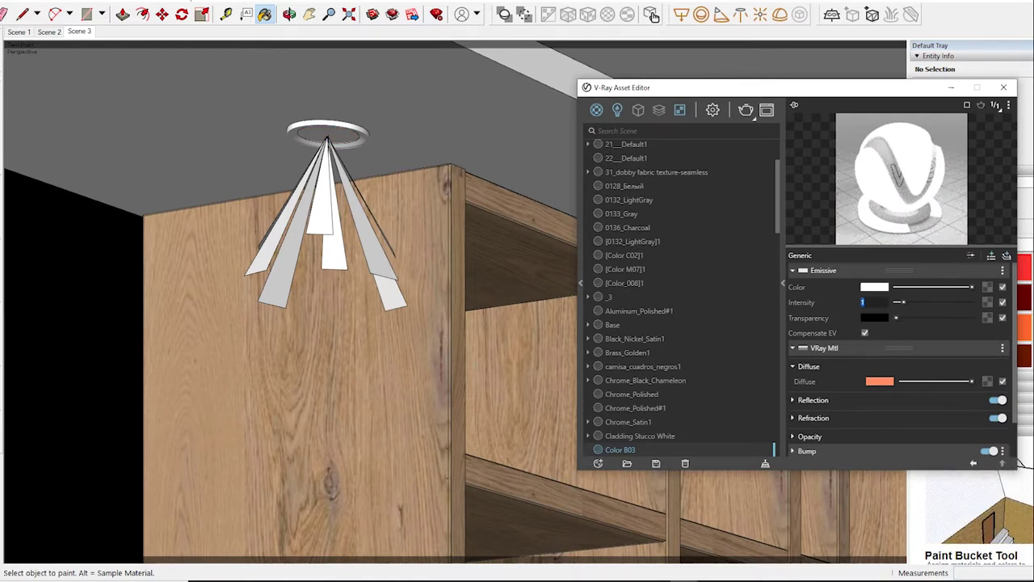
pyautogui.write('20')
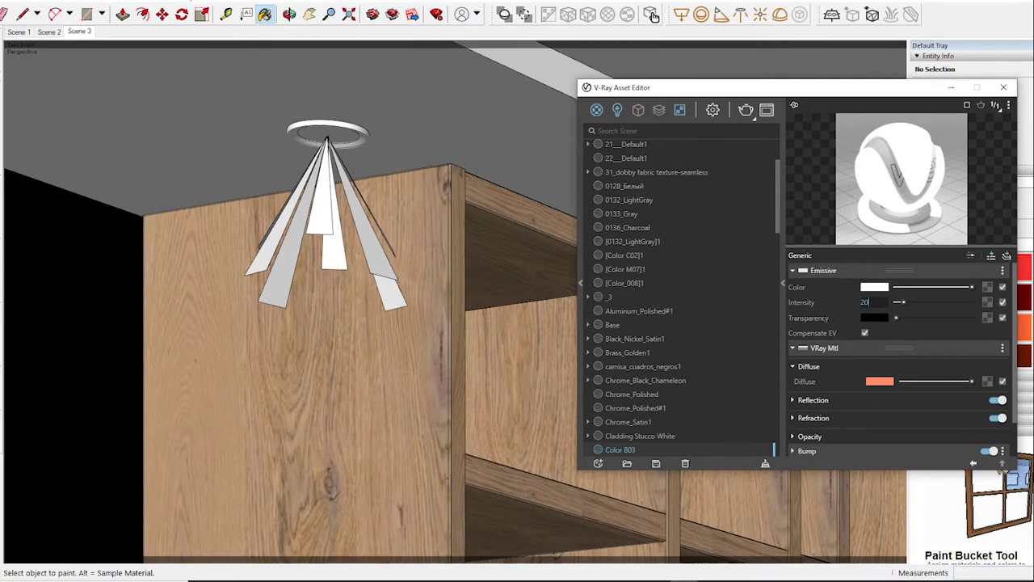
pyautogui.press('Return')
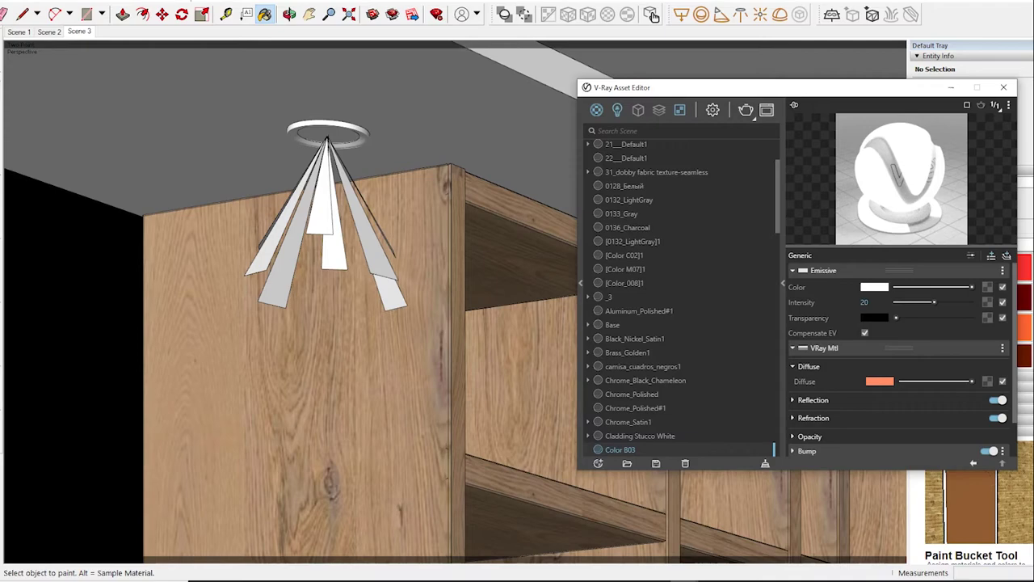
pyautogui.click(18, 31)
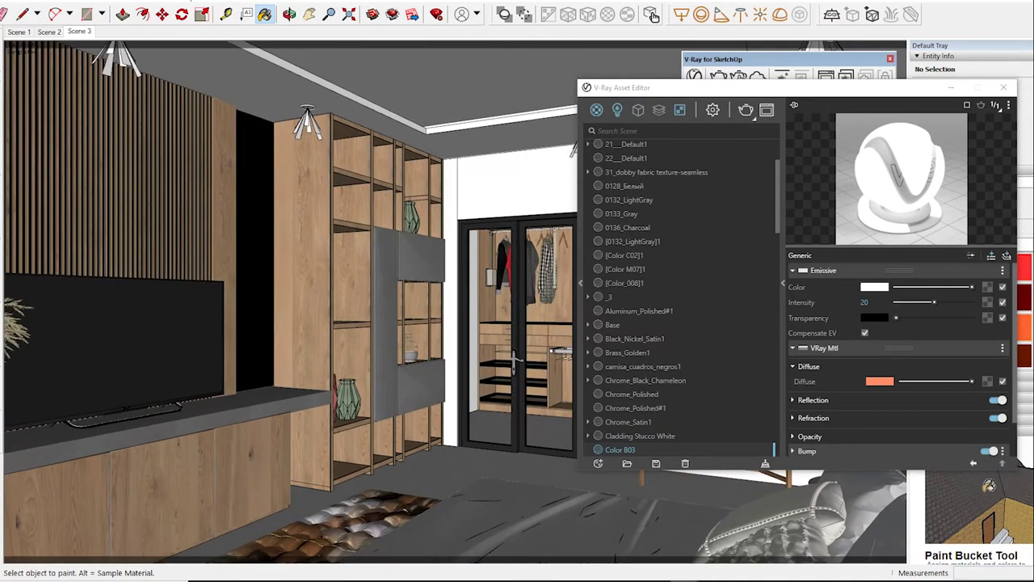
pyautogui.click(652, 15)
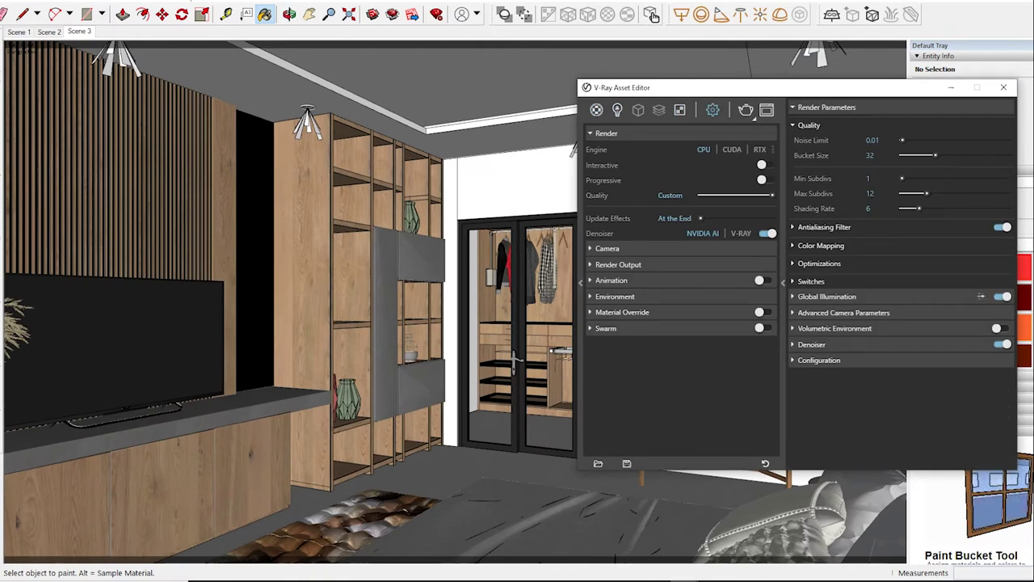
# - Inspect Rectangle Light#2 and the Sphere Light's additional options in the Lights list
pyautogui.click(617, 109)
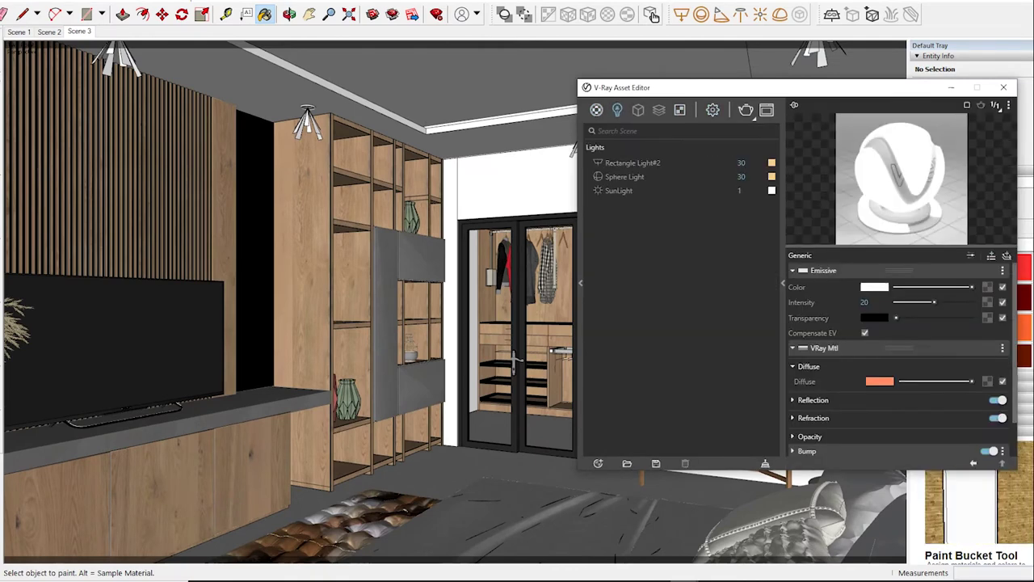
pyautogui.click(633, 162)
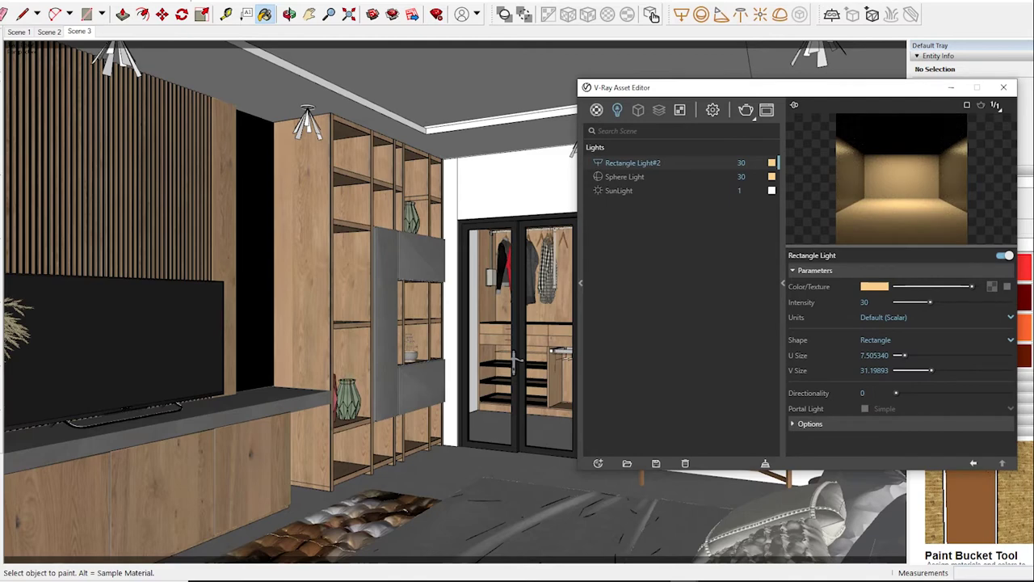
pyautogui.click(625, 177)
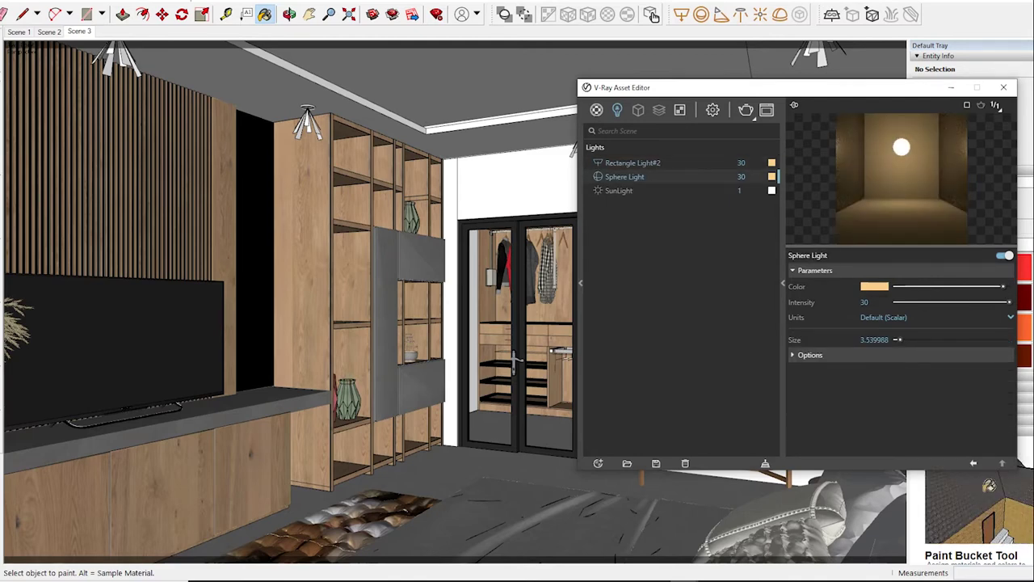
pyautogui.click(810, 354)
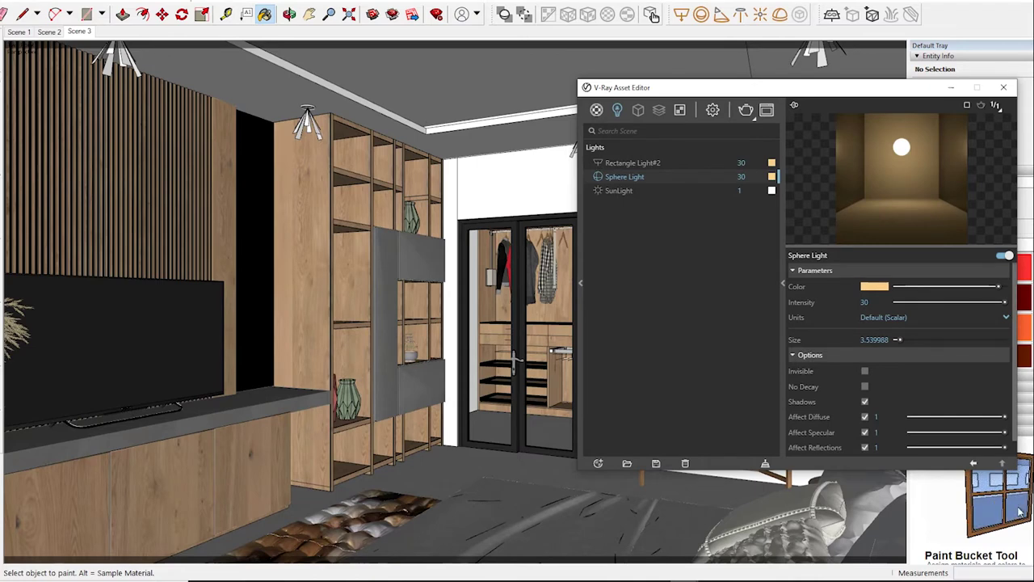
pyautogui.moveTo(686, 87)
pyautogui.mouseDown()
pyautogui.moveTo(981, 203)
pyautogui.moveTo(802, 172)
pyautogui.moveTo(763, 142)
pyautogui.moveTo(589, 100)
pyautogui.mouseUp()
# - Review the rectangle, sphere and sun lights, then show the render settings' camera exposure
pyautogui.click(533, 175)
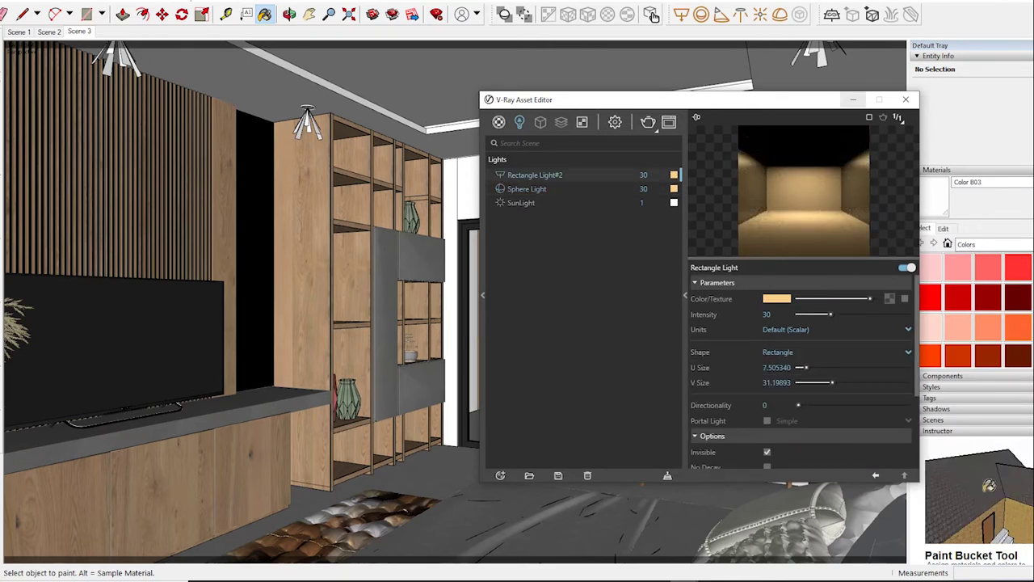
pyautogui.click(526, 188)
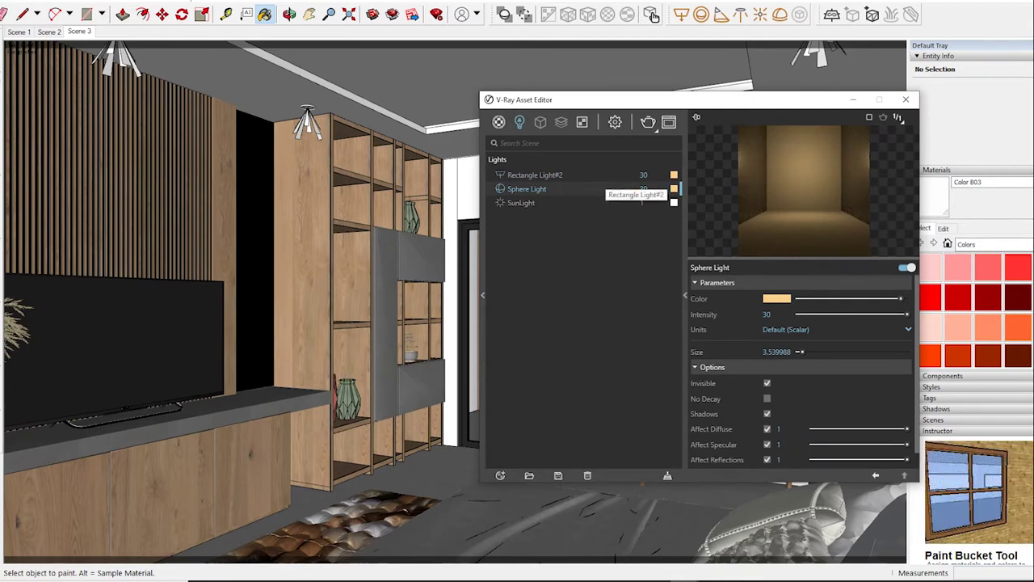
pyautogui.click(533, 202)
pyautogui.click(534, 175)
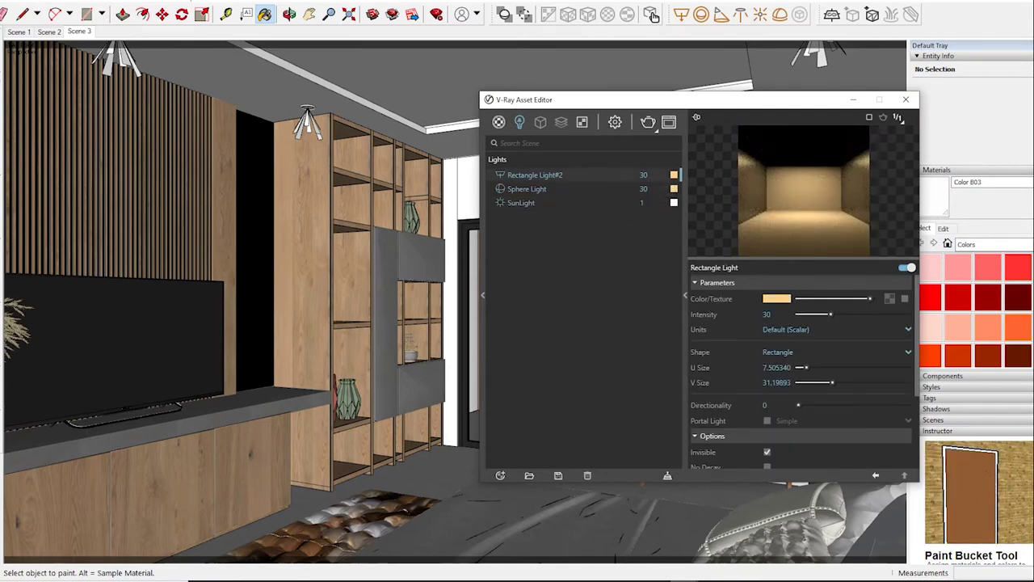
pyautogui.click(615, 121)
pyautogui.click(509, 260)
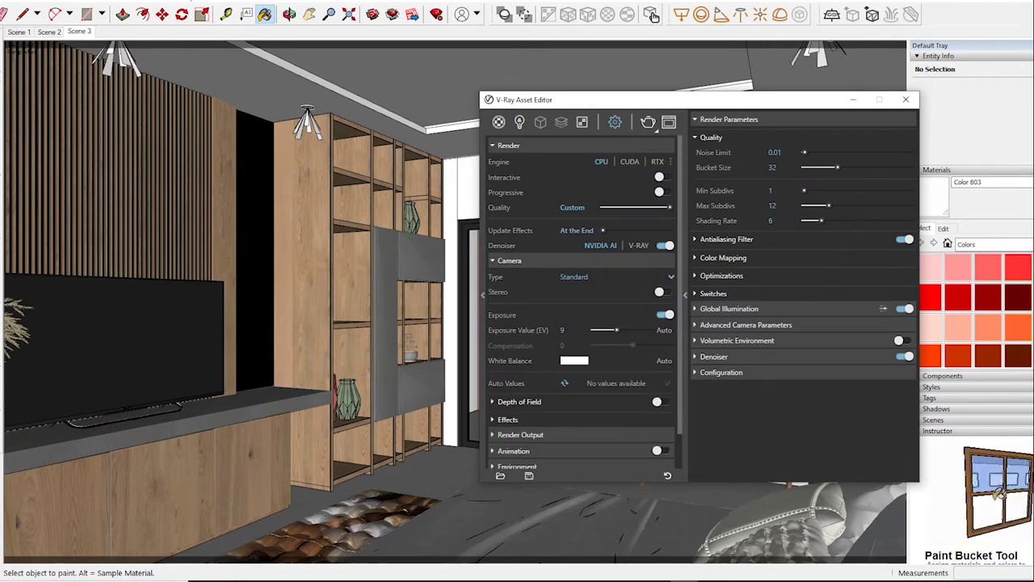
# - Expand Render Output, Animation and Environment, and turn on the GI environment override
pyautogui.click(509, 260)
pyautogui.click(520, 277)
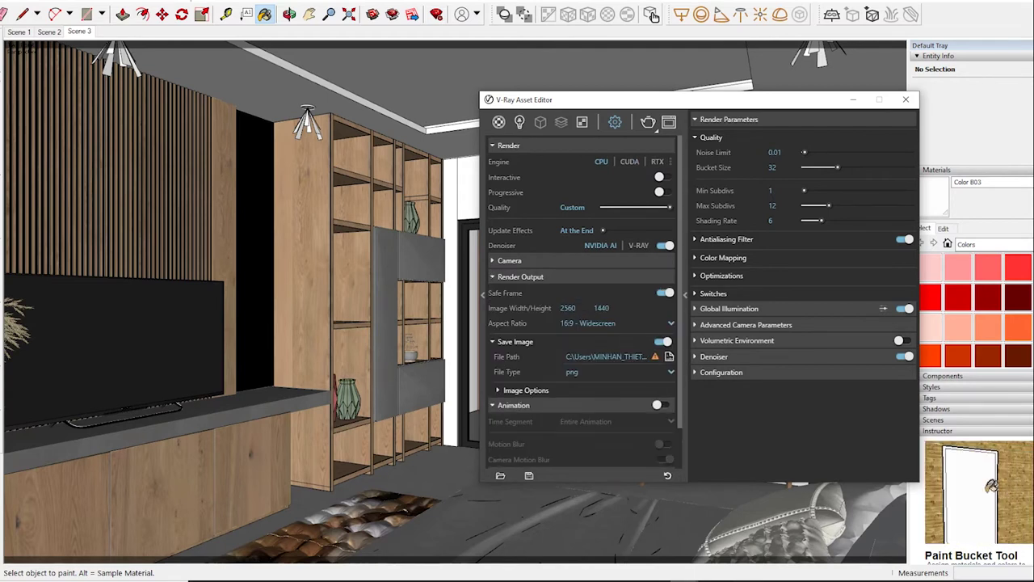
pyautogui.click(514, 404)
pyautogui.click(517, 428)
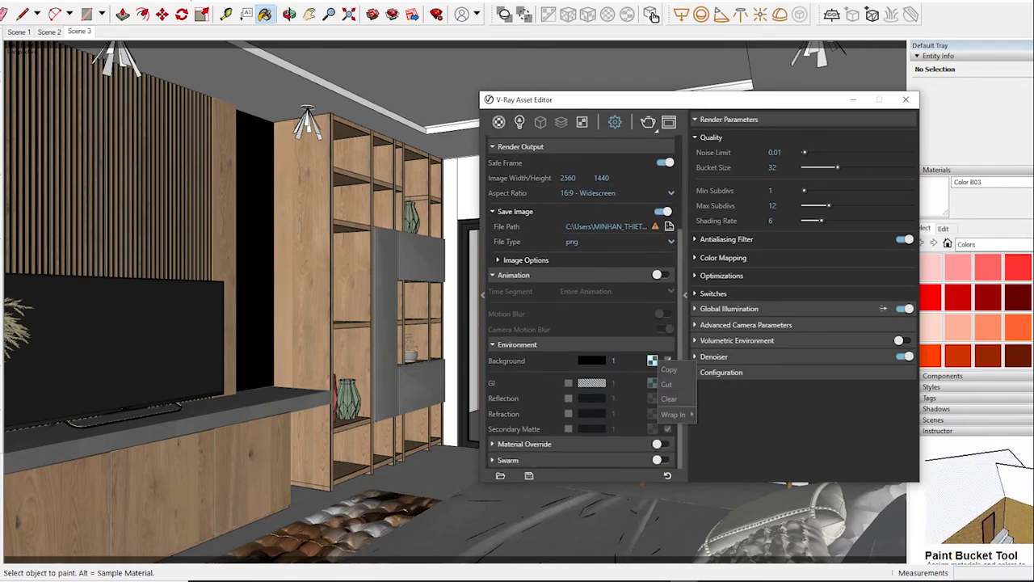
pyautogui.click(568, 382)
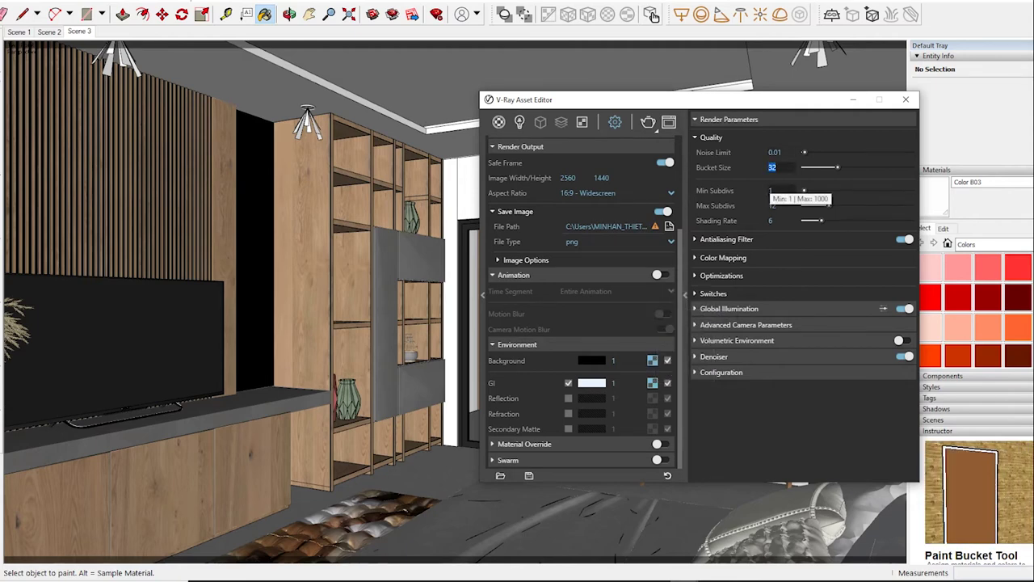
# - Set render Bucket Size to 72 and Max Subdivs to 24
pyautogui.write('7')
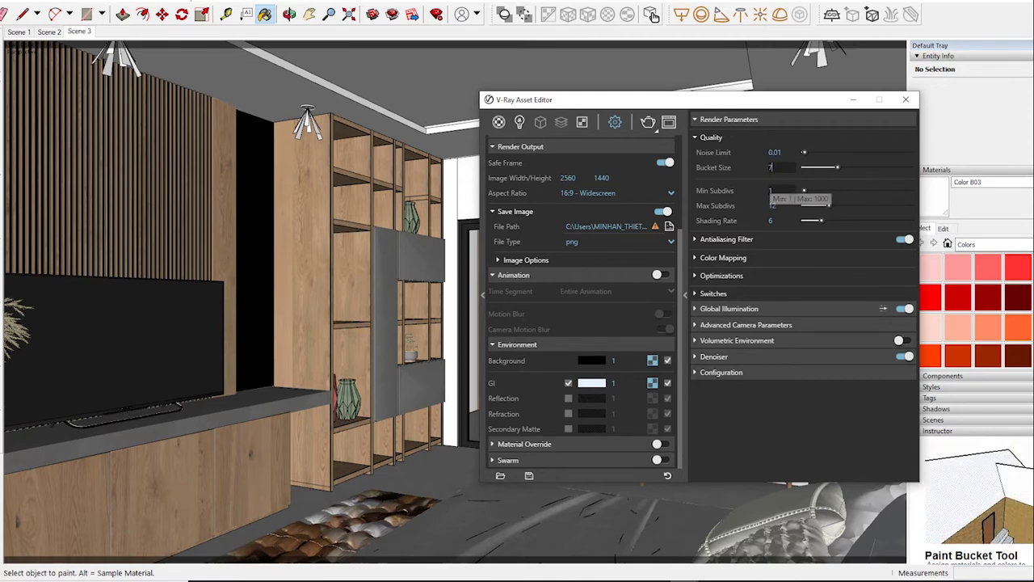
pyautogui.write('2')
pyautogui.press('Tab')
pyautogui.press('Tab')
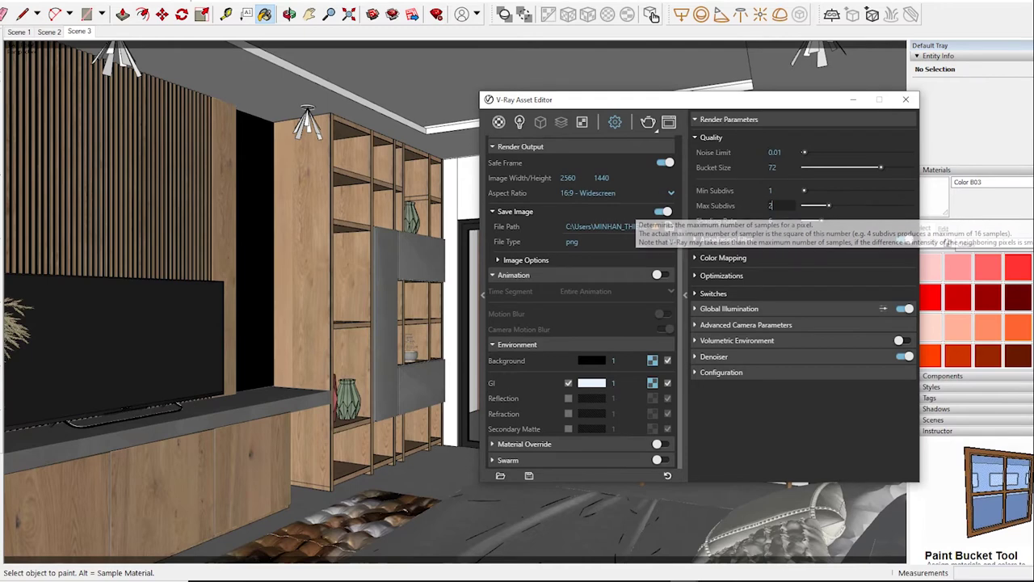
pyautogui.write('24')
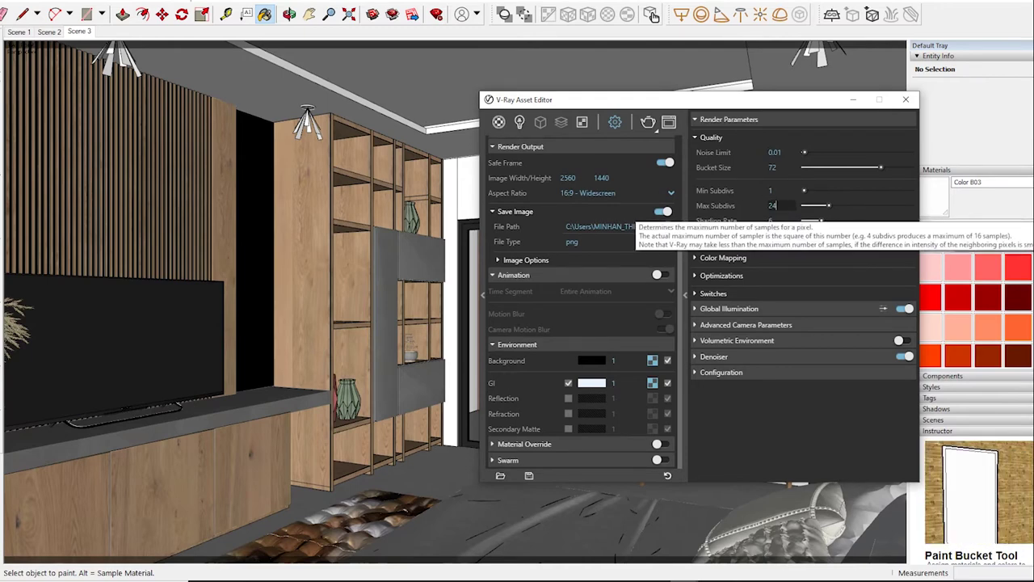
pyautogui.press('Return')
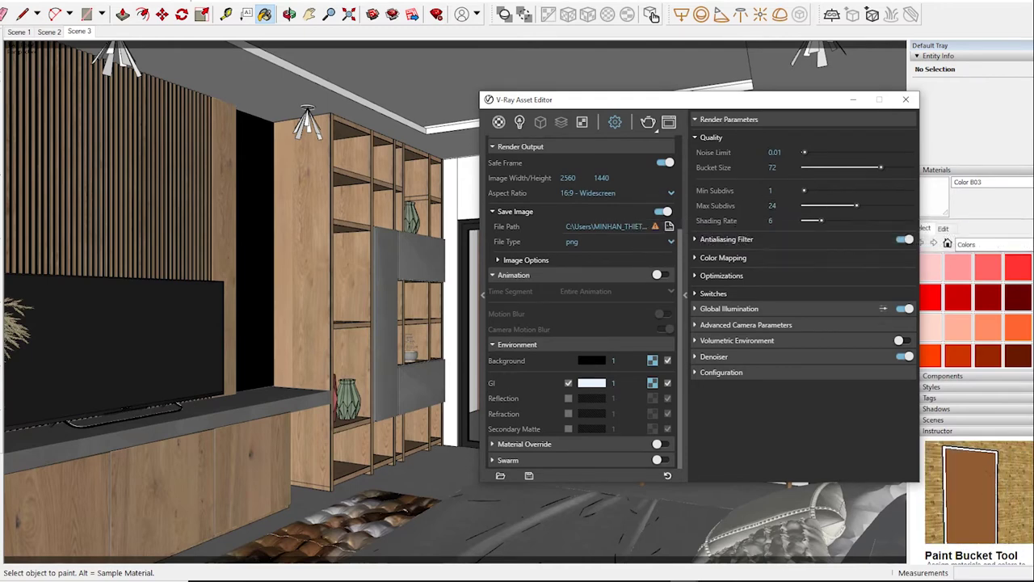
pyautogui.click(727, 239)
# - Set the antialiasing filter size to 1, keeping the Triangle filter
pyautogui.click(770, 254)
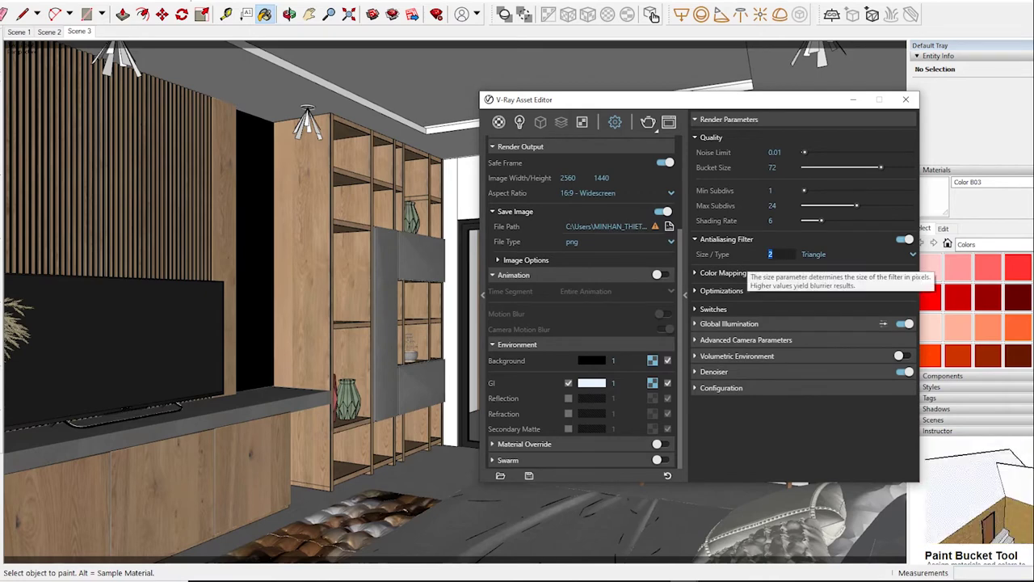
pyautogui.write('1')
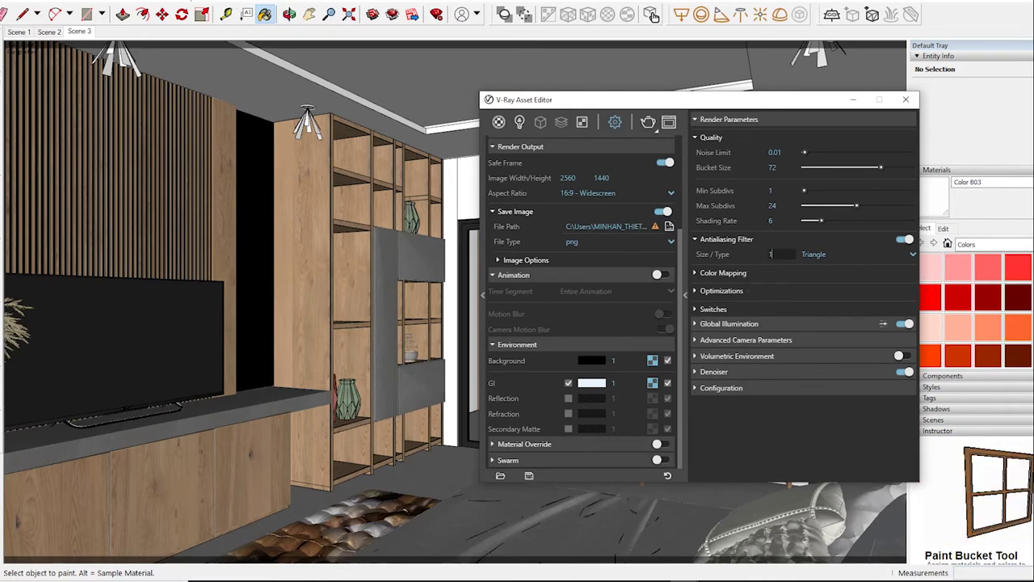
pyautogui.click(856, 254)
pyautogui.click(816, 297)
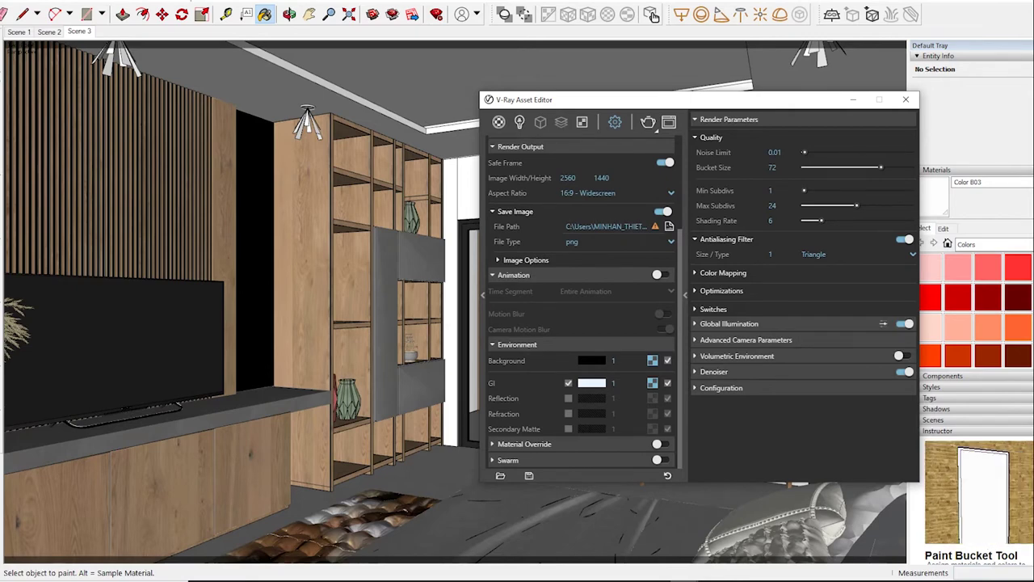
# - Keep Irradiance map for primary and Light cache for secondary GI rays
pyautogui.click(729, 323)
pyautogui.click(832, 339)
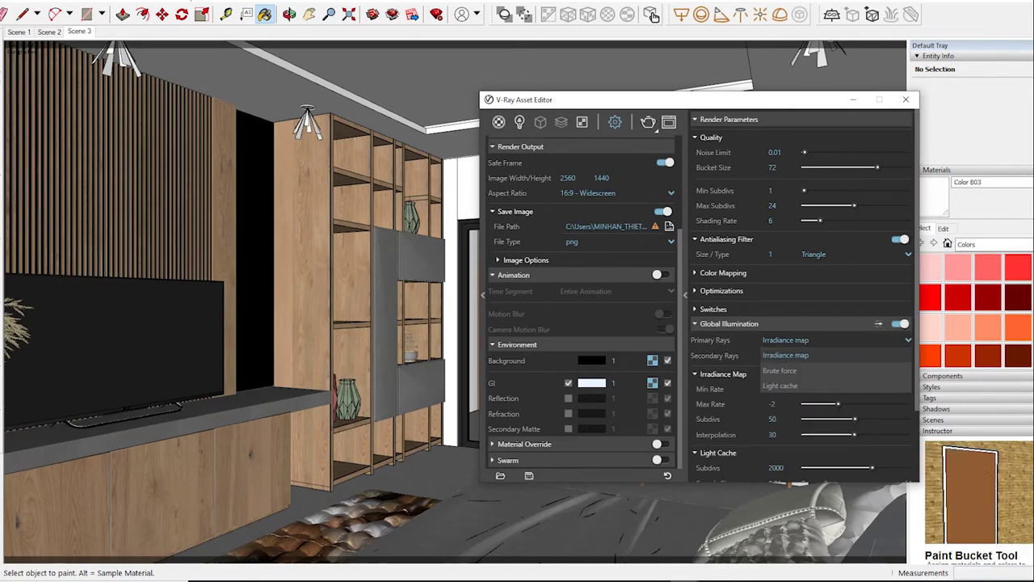
pyautogui.click(832, 340)
pyautogui.click(832, 355)
pyautogui.click(779, 401)
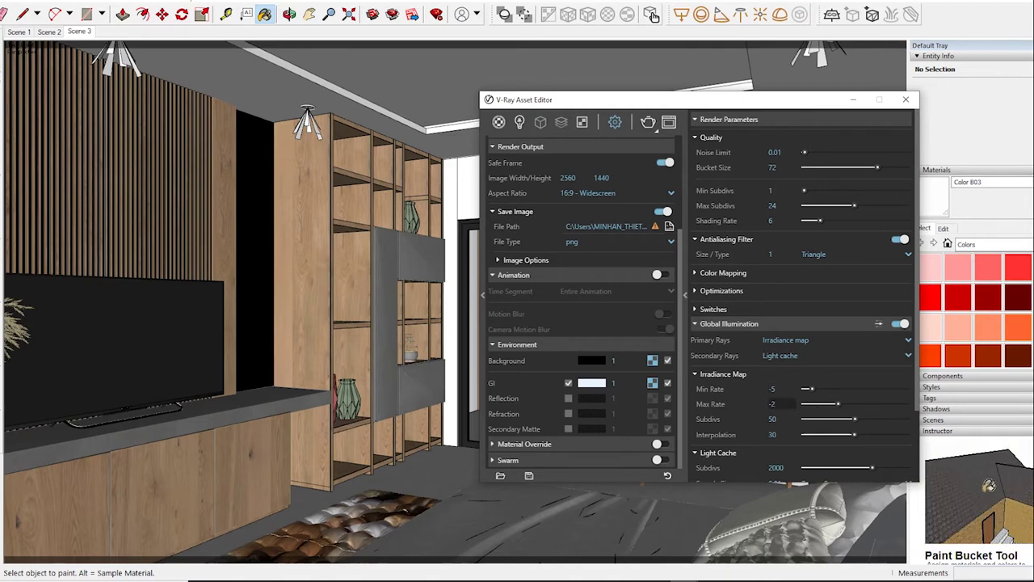
# - Set the irradiance map Subdivs to 80 and Interpolation to 50
pyautogui.click(772, 418)
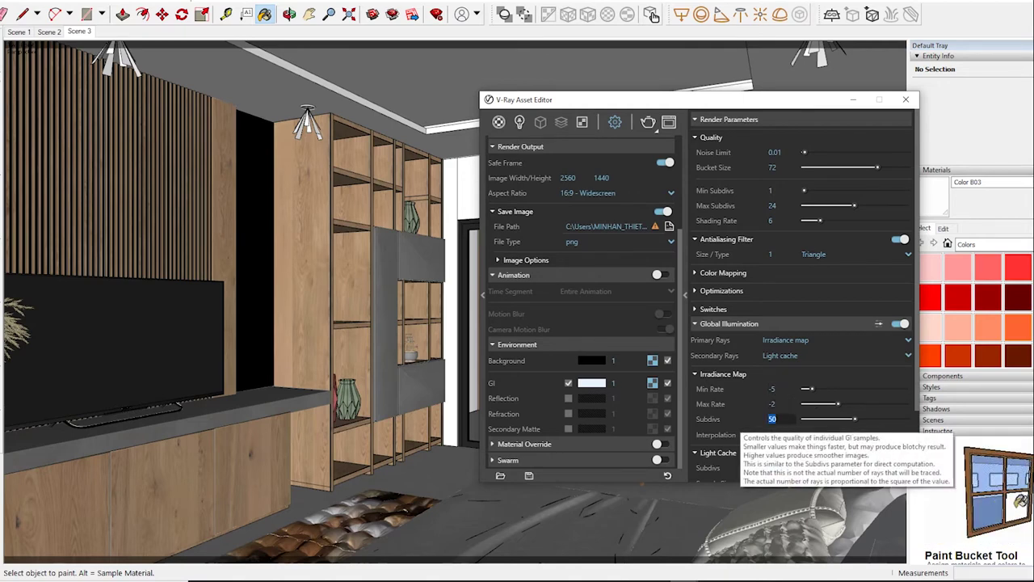
pyautogui.write('80')
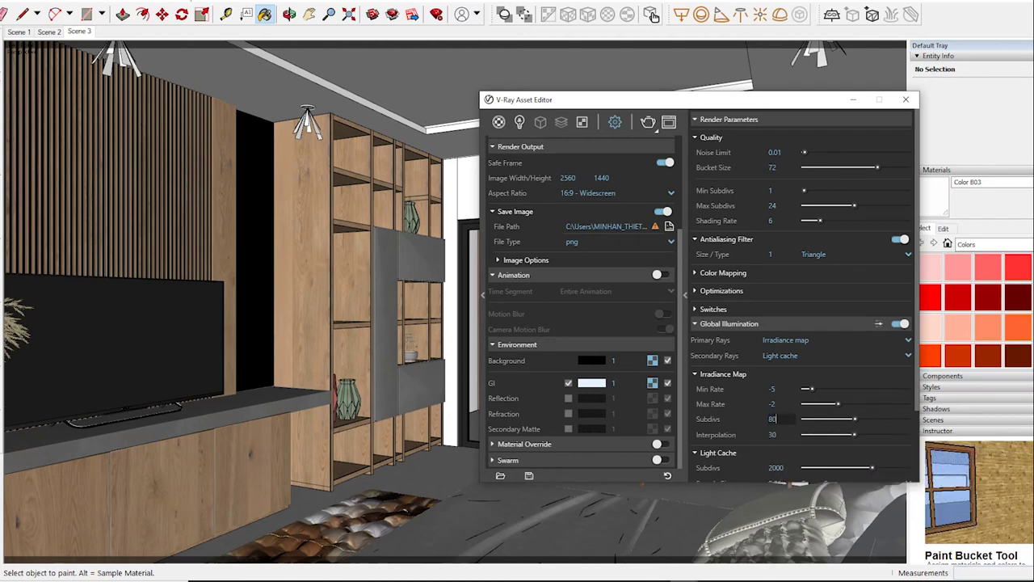
pyautogui.click(772, 433)
pyautogui.write('5')
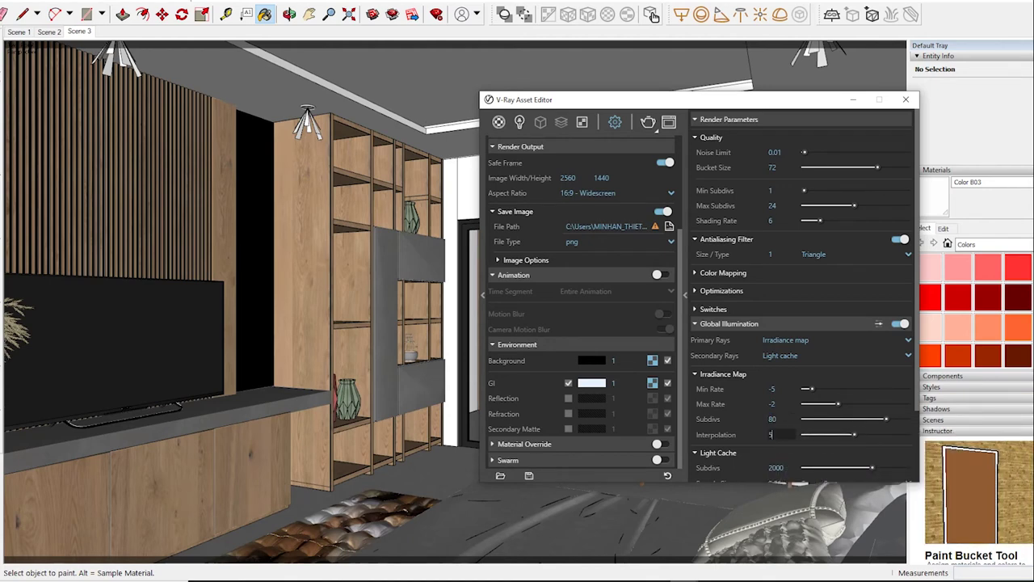
pyautogui.write('0')
pyautogui.scroll(-3, 804, 323)
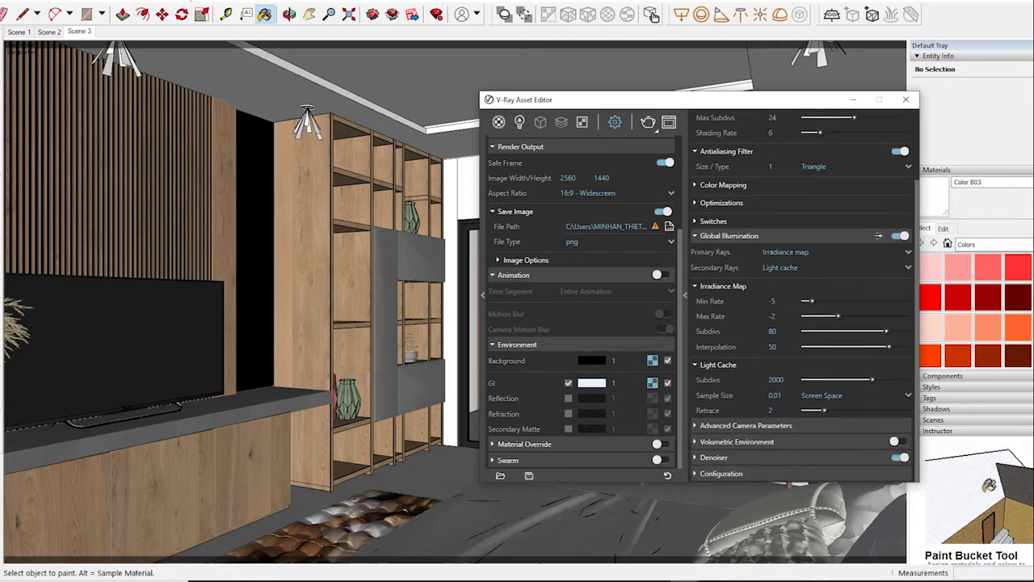
pyautogui.scroll(3, 799, 323)
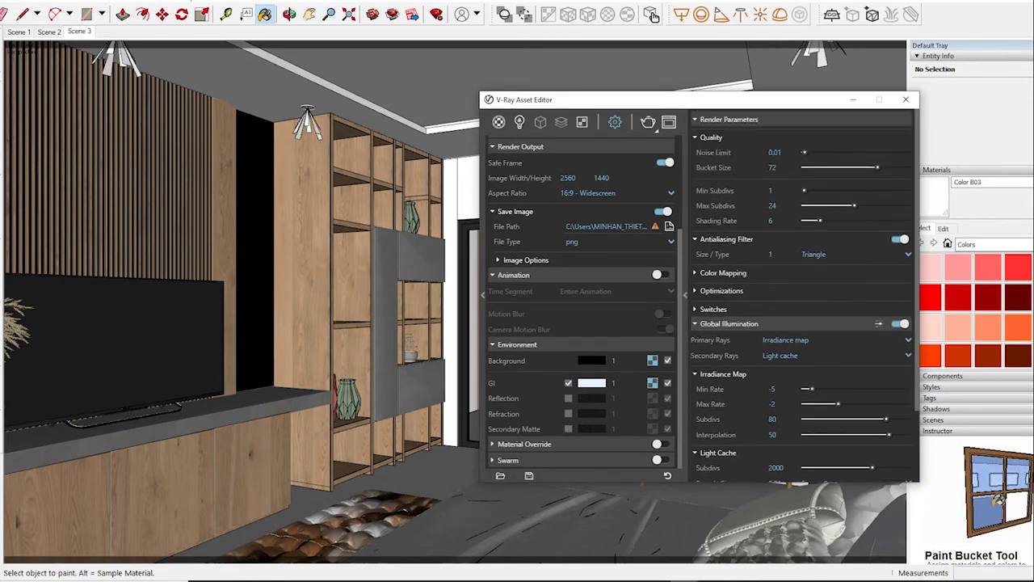
pyautogui.press('space')
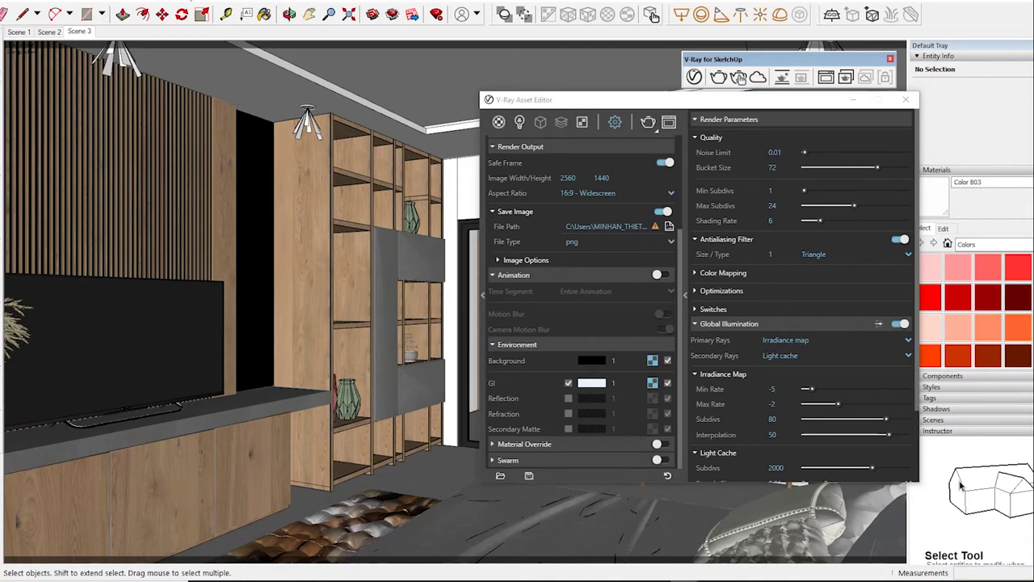
# - Close the V-Ray settings and render the bedroom in a maximized V-Ray frame buffer
pyautogui.click(905, 100)
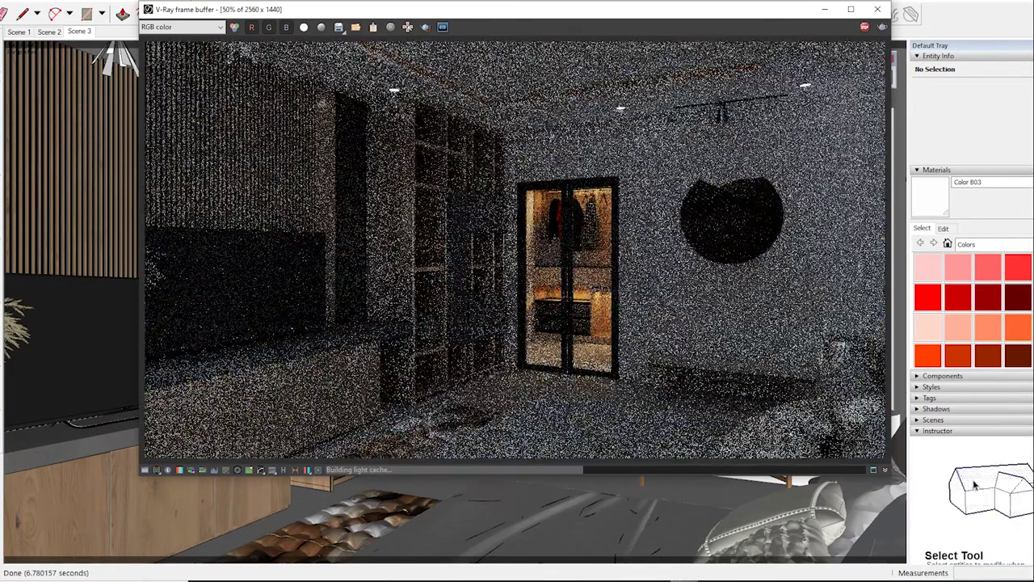
pyautogui.press('super+Up')
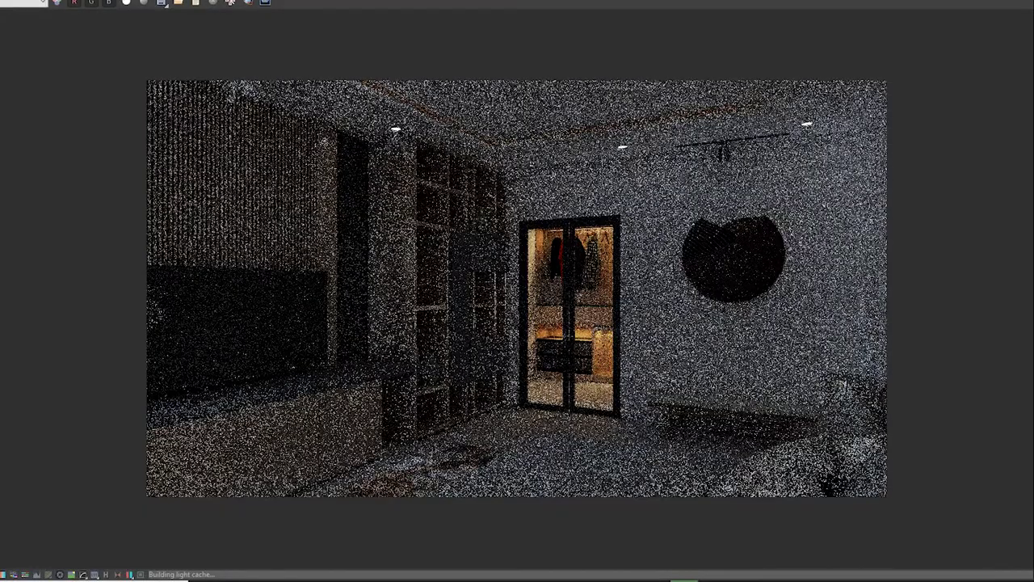